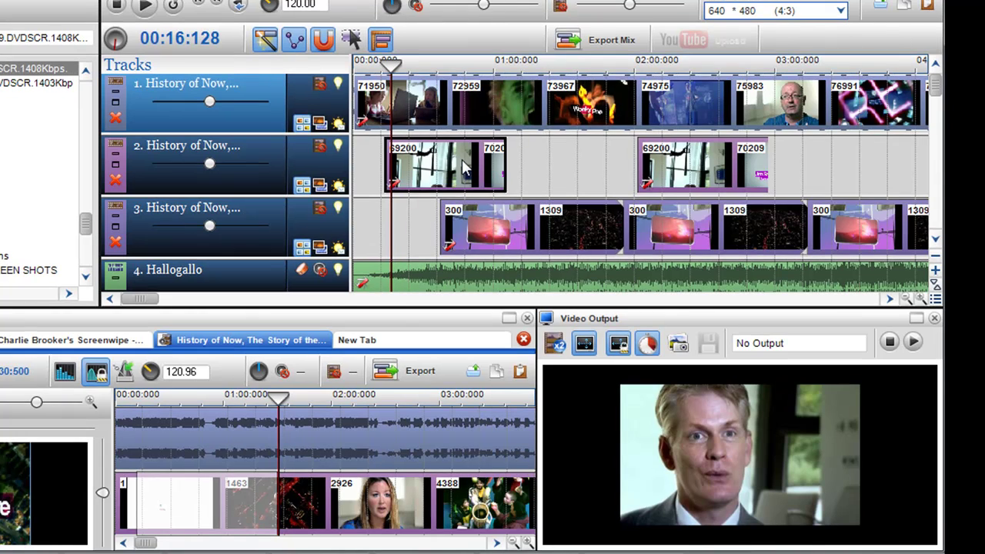
Step: Select the first track 2 clip and cue the Mix playhead back to about 00:14
click(547, 206)
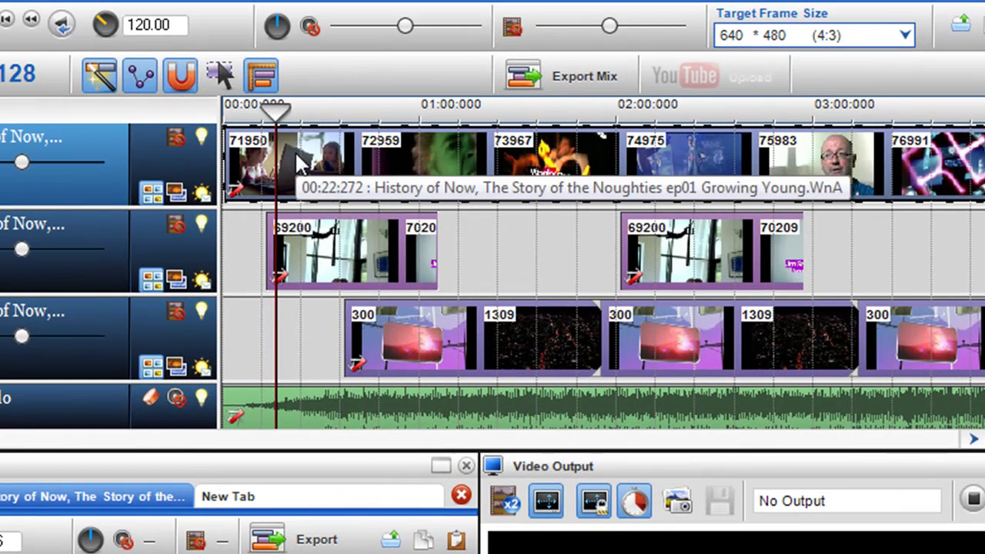
click(325, 260)
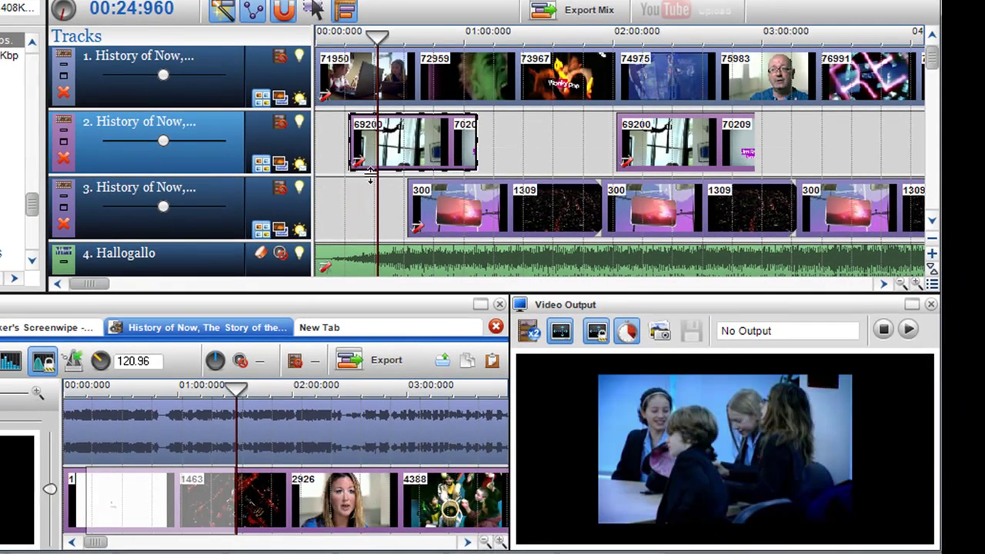
drag(377, 187, 353, 188)
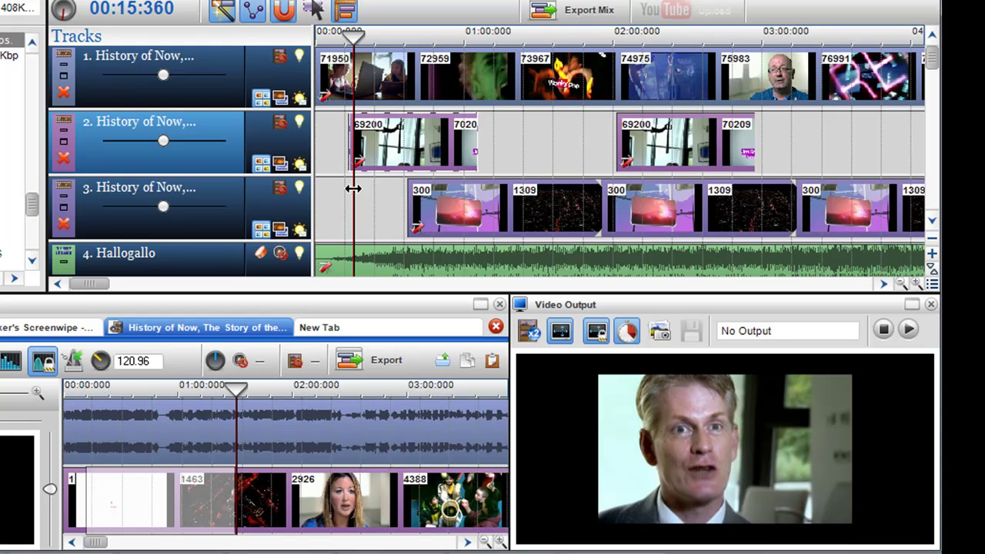
drag(353, 189, 350, 189)
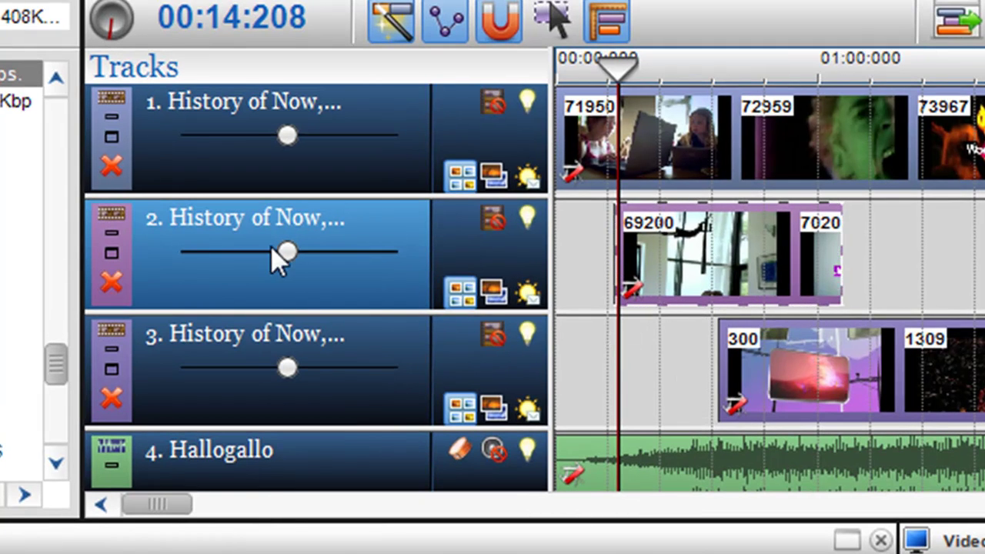
Step: Lower track 2's Video Brightness slider to about 56% so track 1 shows through
mouse_move(280, 250)
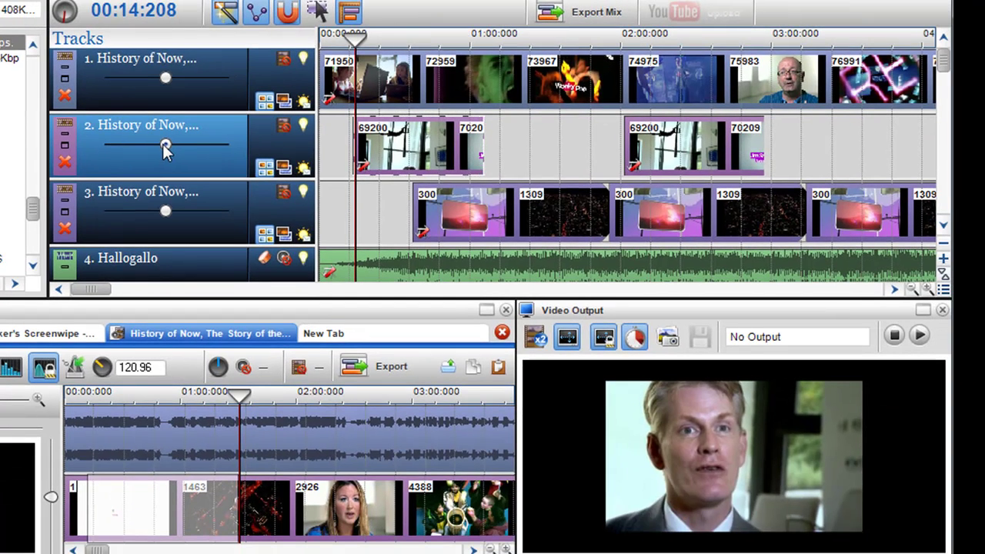
drag(165, 150, 141, 146)
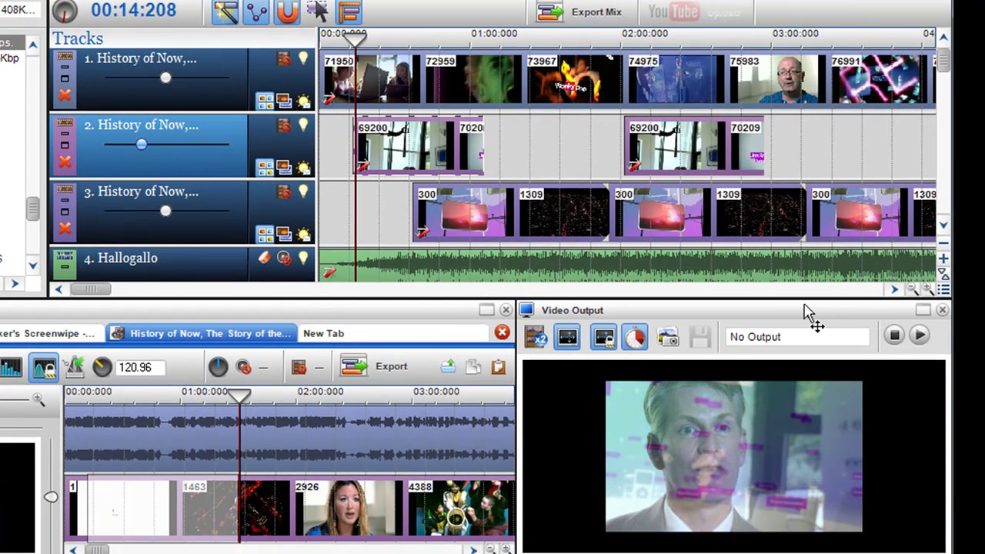
drag(795, 299, 787, 226)
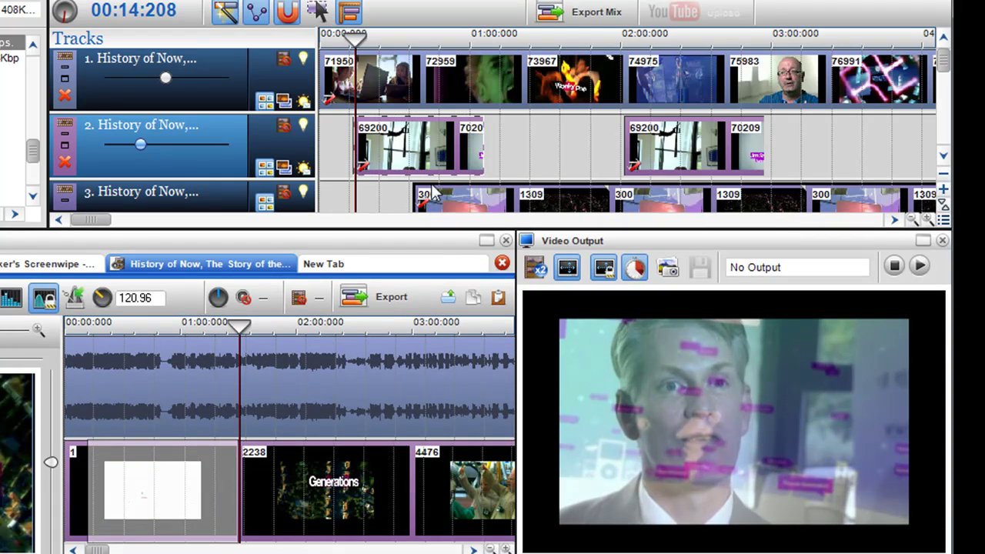
mouse_move(138, 149)
mouse_down()
mouse_move(152, 145)
mouse_move(131, 144)
mouse_move(154, 145)
mouse_move(138, 146)
mouse_up()
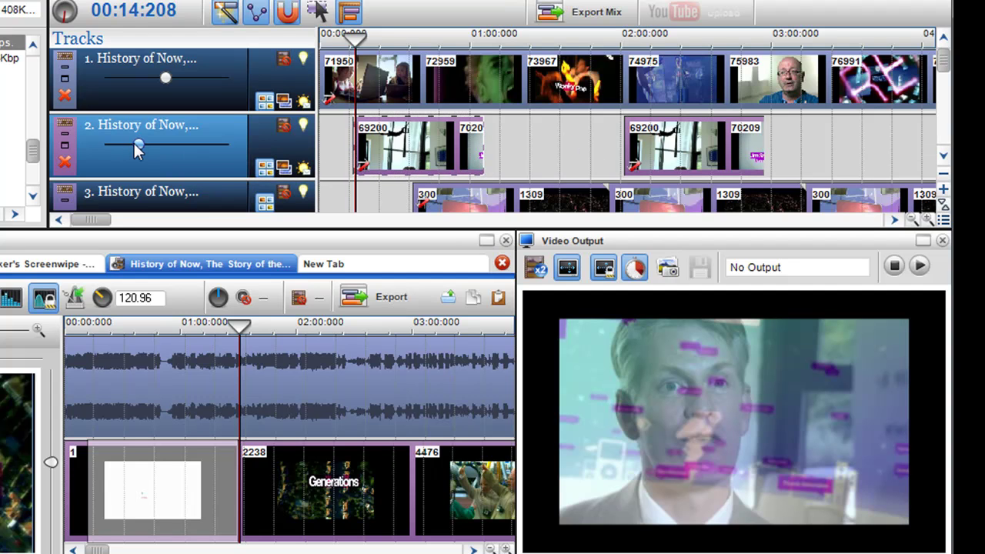
drag(605, 149, 567, 152)
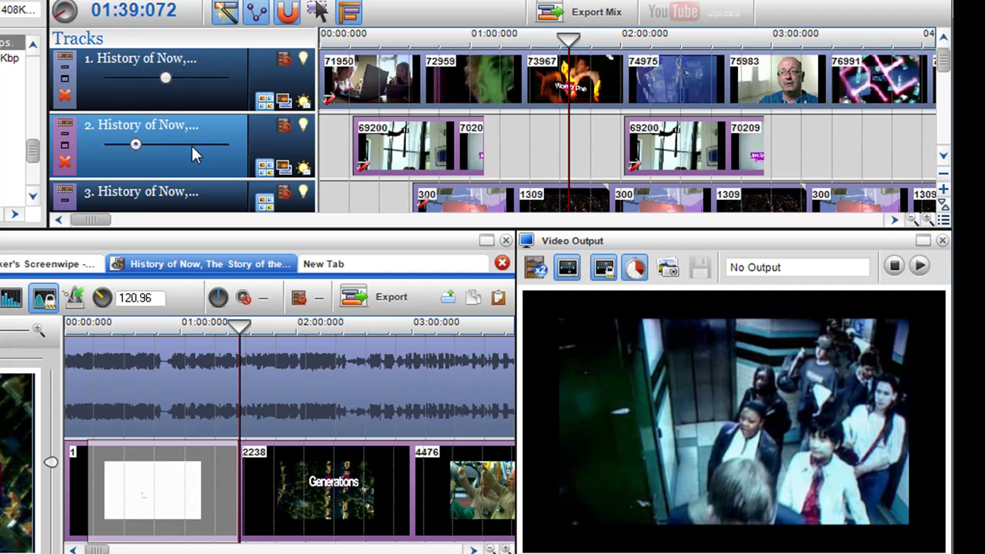
Step: Restore track 2's brightness to default and open the first 69200 clip in the clip editor
right_click(136, 143)
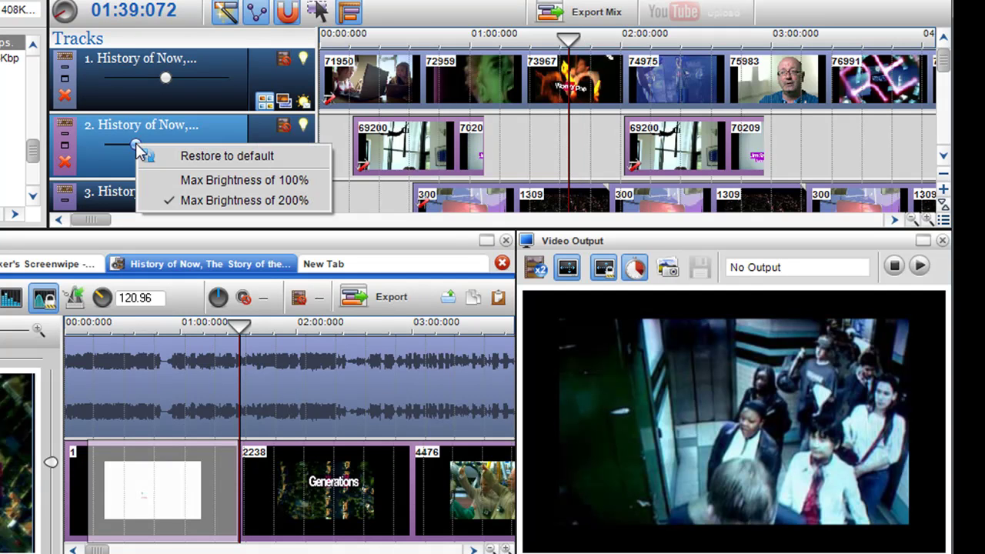
click(189, 157)
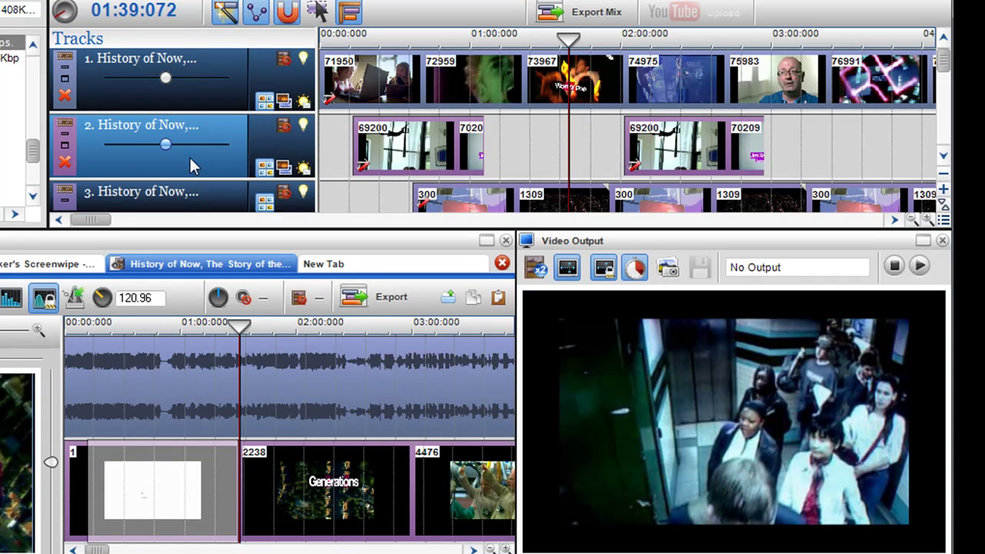
click(367, 199)
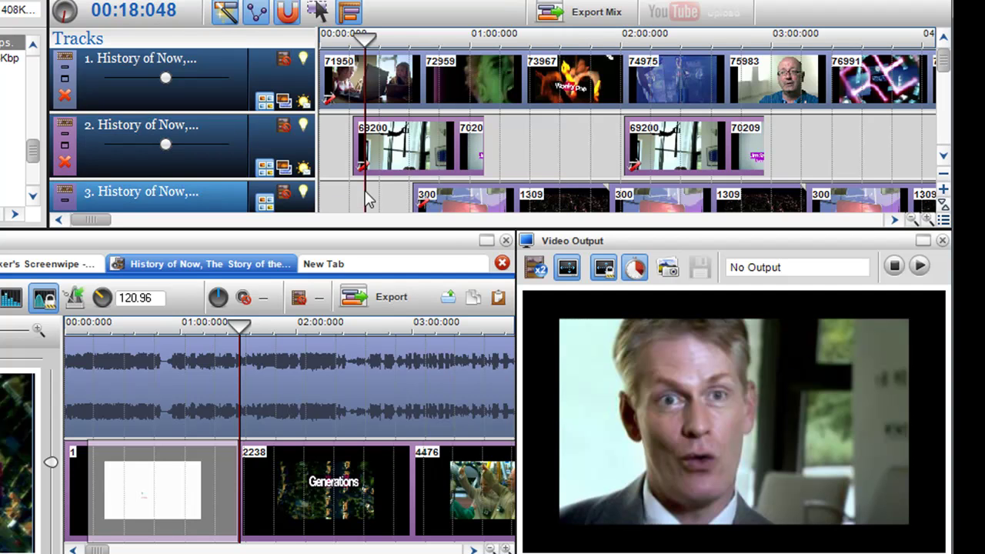
click(396, 162)
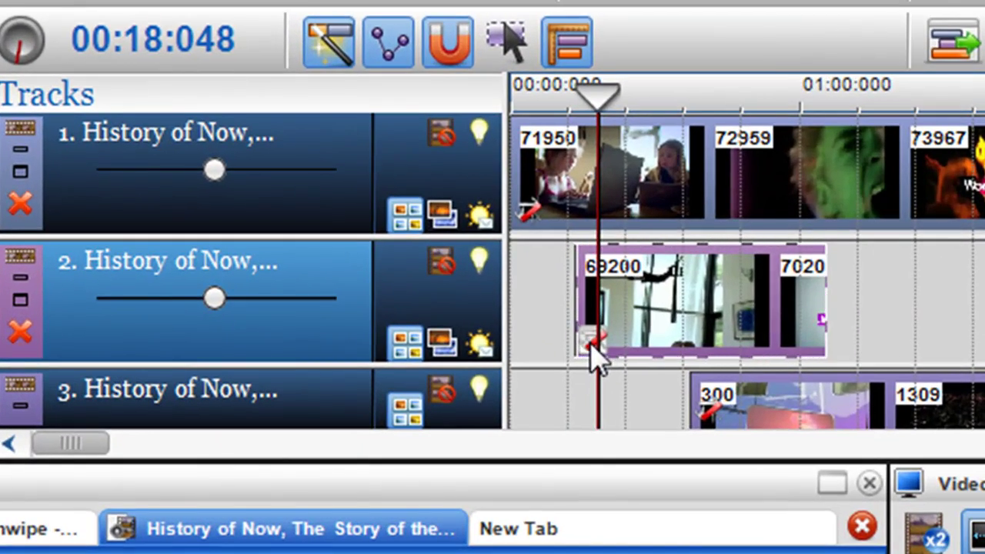
click(592, 343)
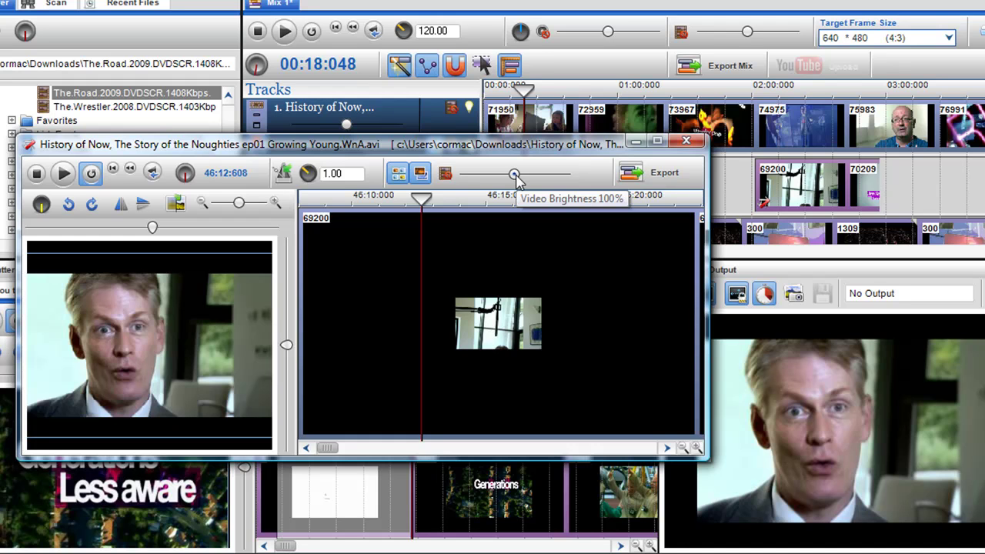
Step: Set the 69200 clip's own brightness to about 59% and close its editor
drag(516, 176, 499, 176)
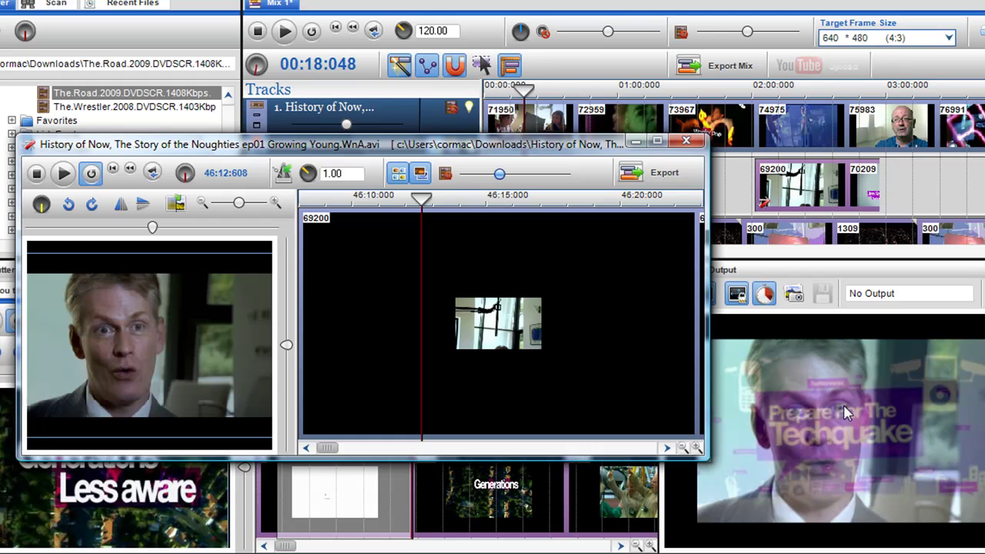
drag(499, 175, 495, 176)
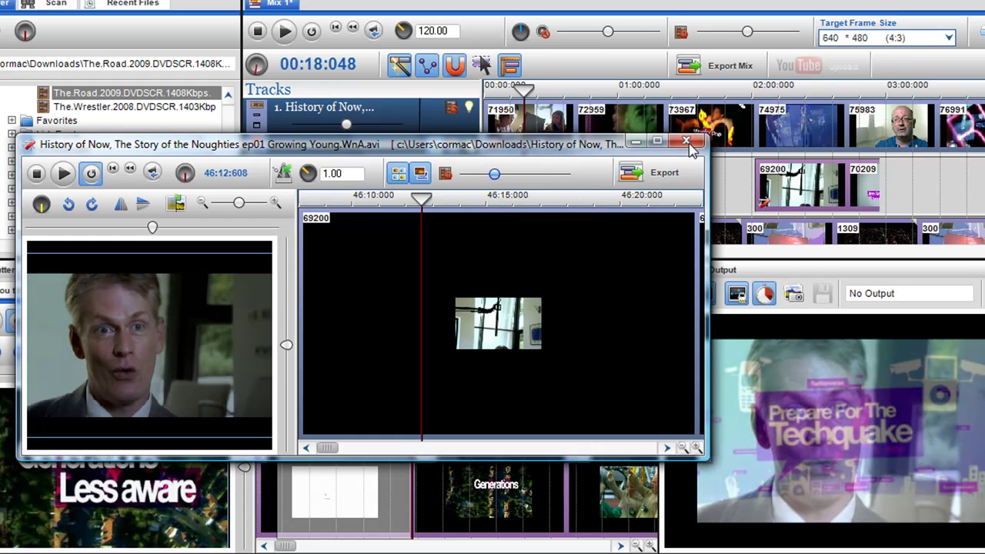
click(686, 142)
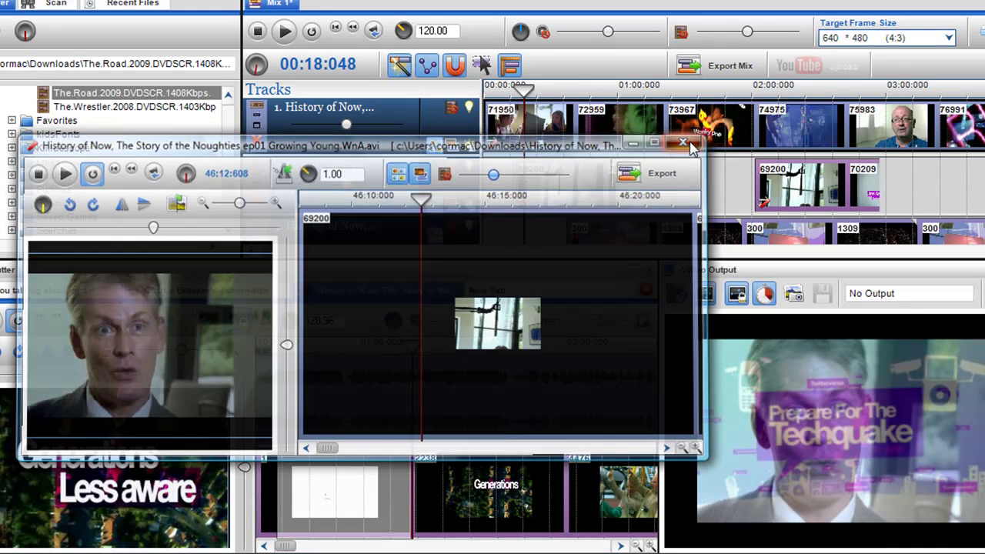
drag(526, 224, 532, 225)
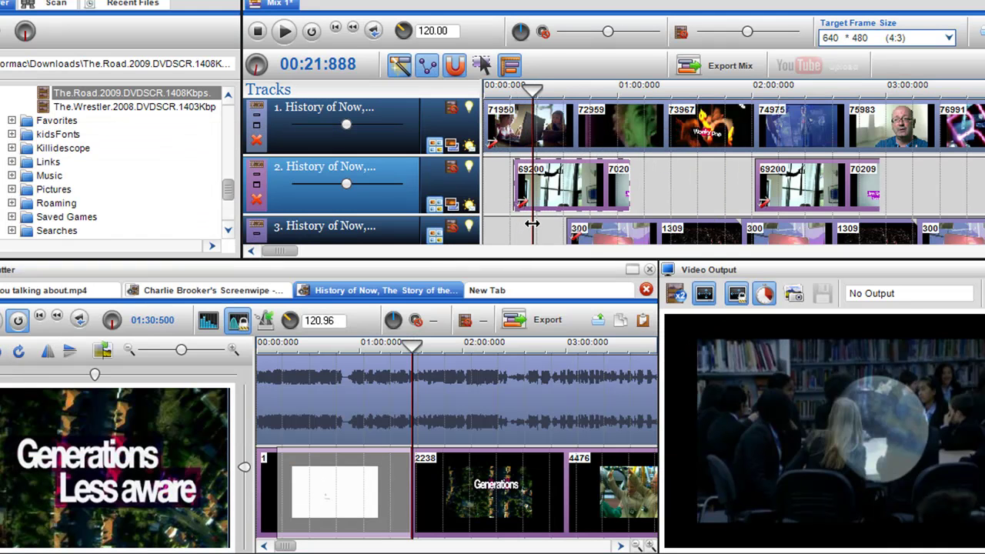
Step: Select the second 69200 clip on track 2 and preview its frames
click(817, 197)
click(815, 196)
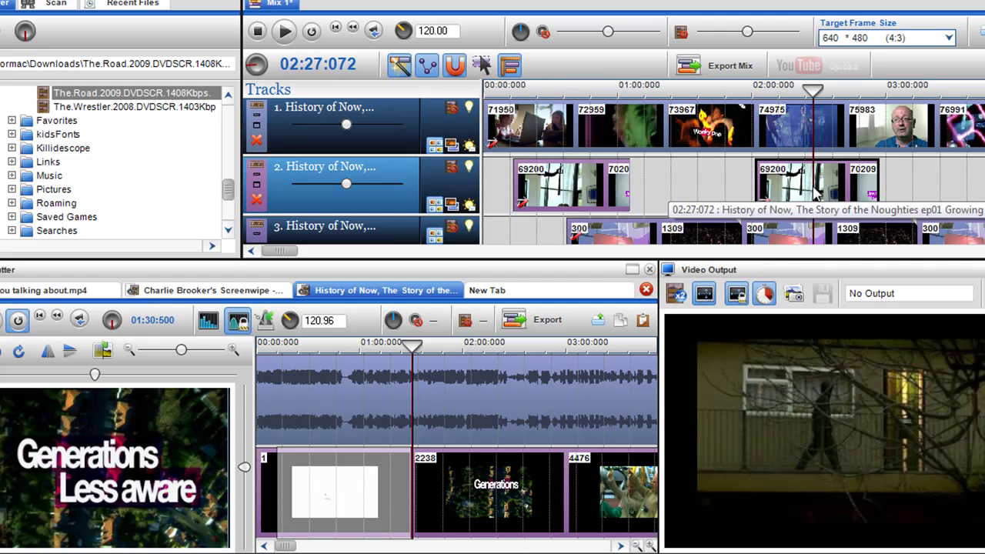
drag(815, 187, 730, 187)
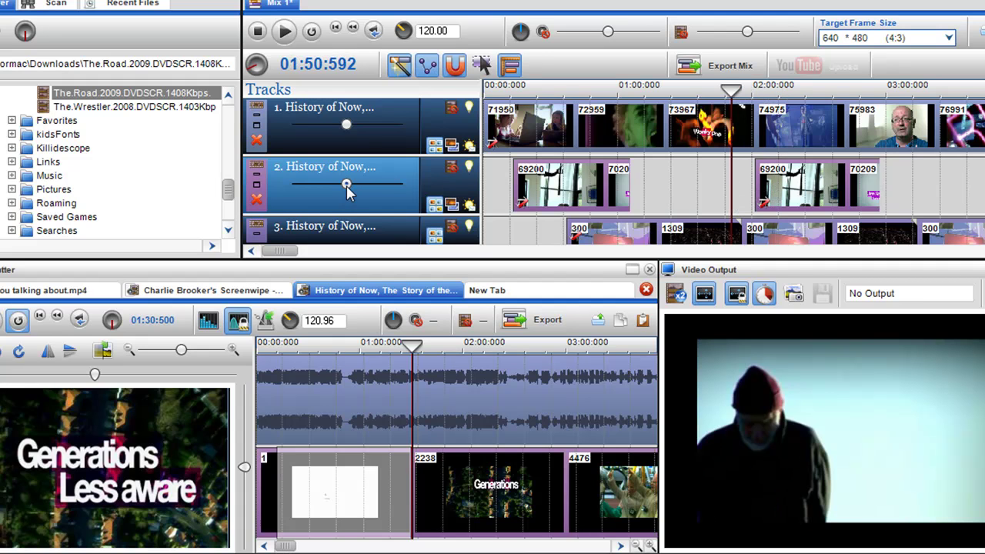
mouse_move(348, 192)
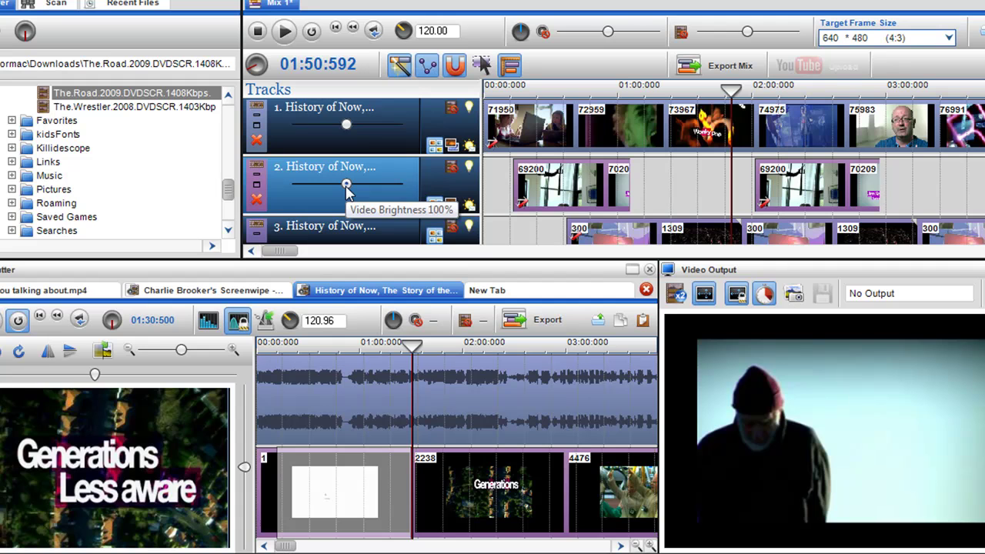
Step: Restore the second 69200 clip's brightness to default in its editor, then close the editor
click(523, 205)
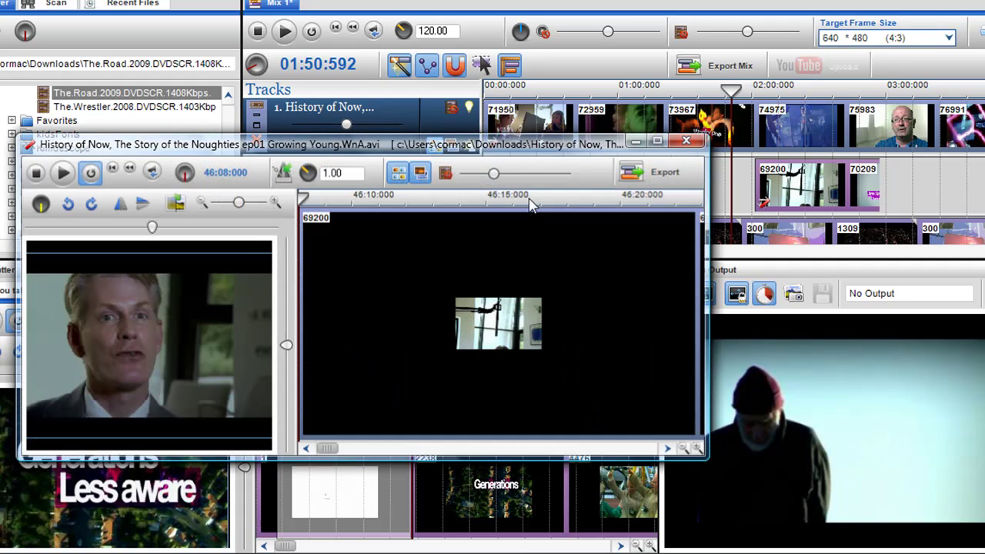
right_click(495, 177)
click(521, 188)
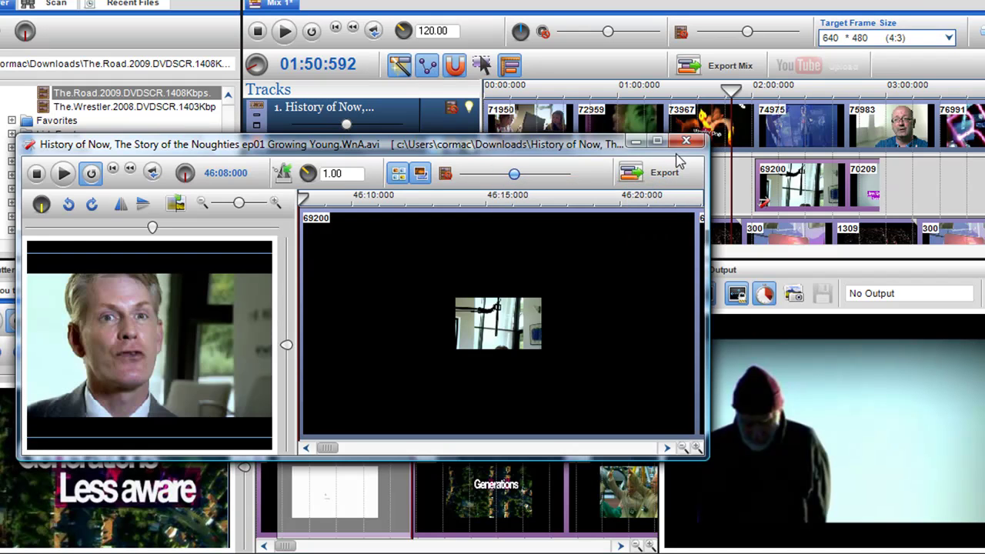
click(687, 142)
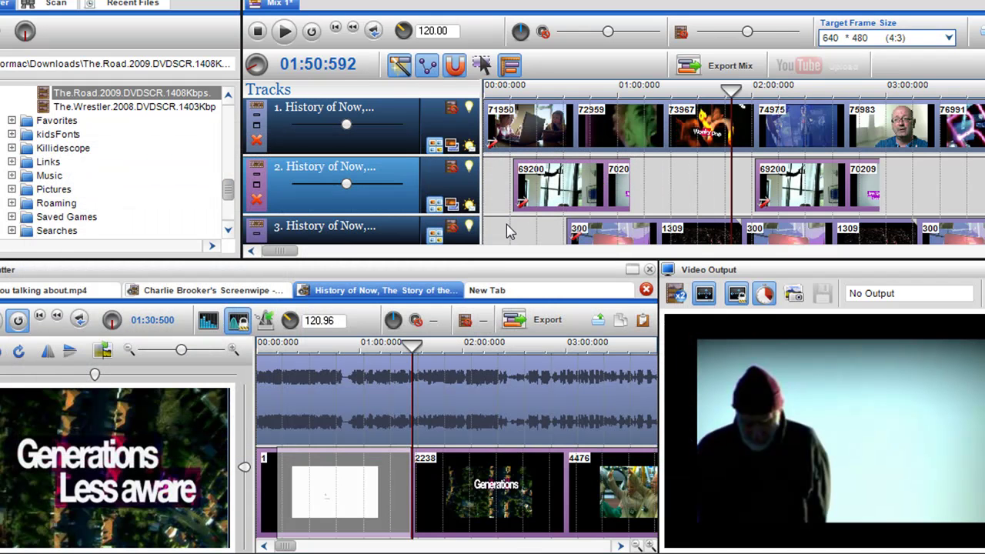
Step: Cue playback to about 10 seconds and enlarge the tracks area to reveal another track
click(506, 224)
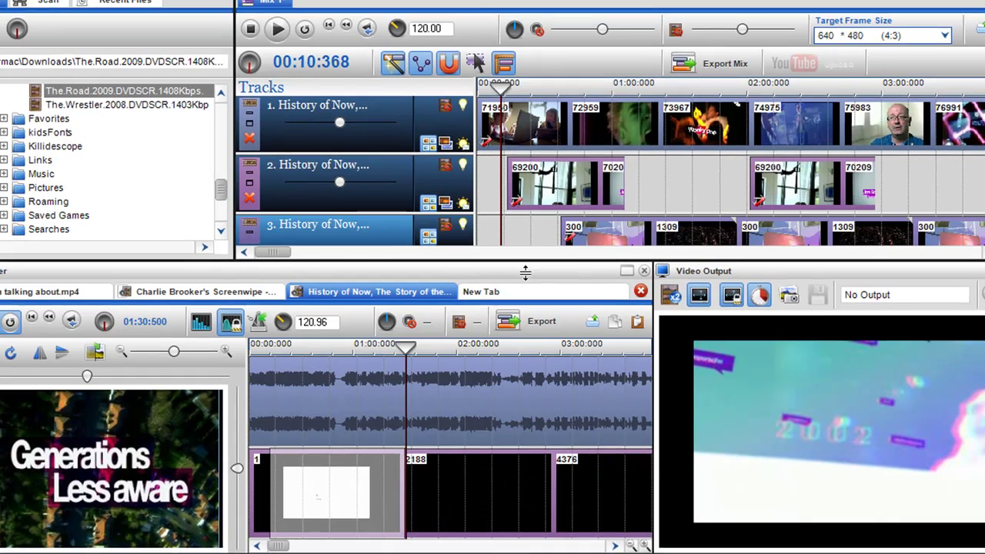
drag(529, 261, 530, 305)
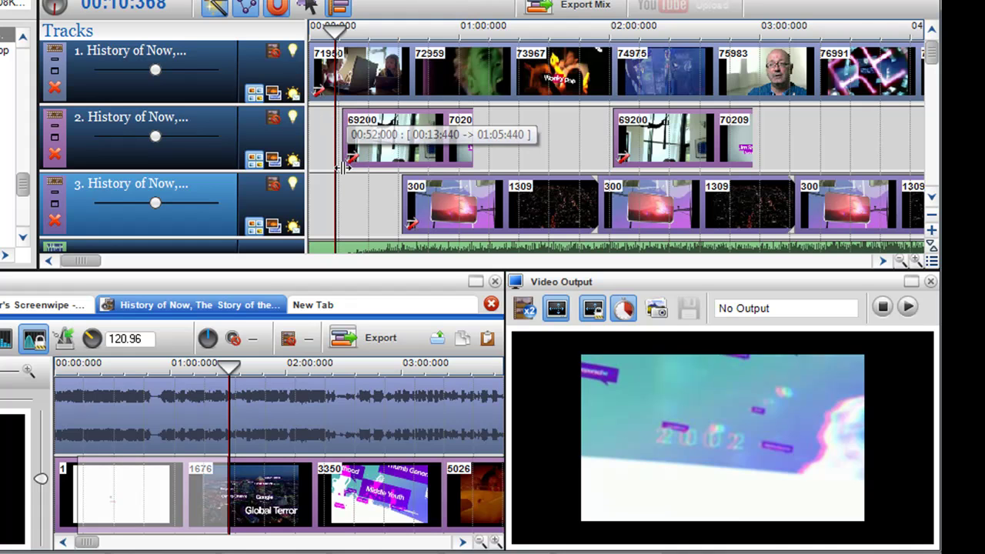
mouse_move(334, 188)
mouse_down()
mouse_move(352, 190)
mouse_move(335, 188)
mouse_up()
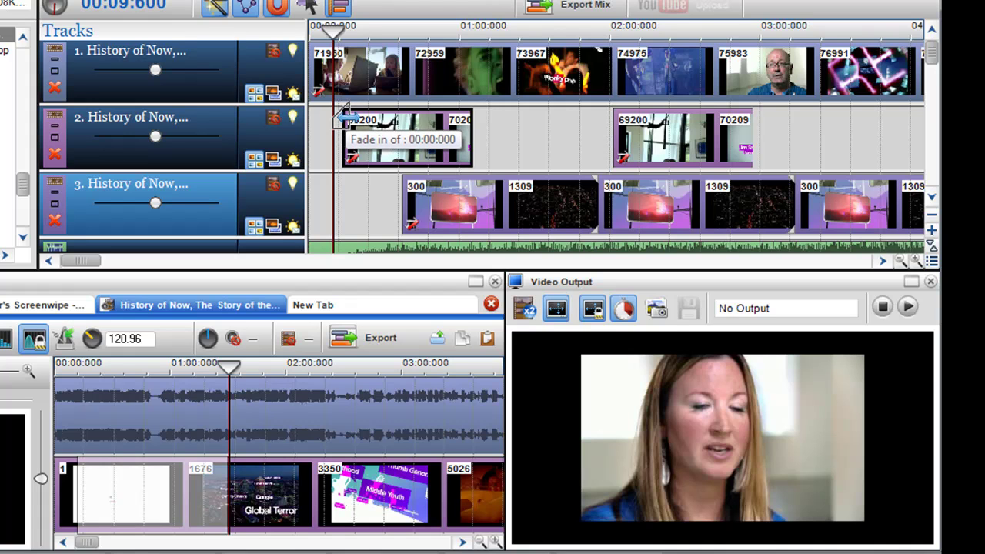
Step: Drag a fade-in onto the first track 2 clip, preview it, then shorten it back to zero
drag(347, 114, 406, 116)
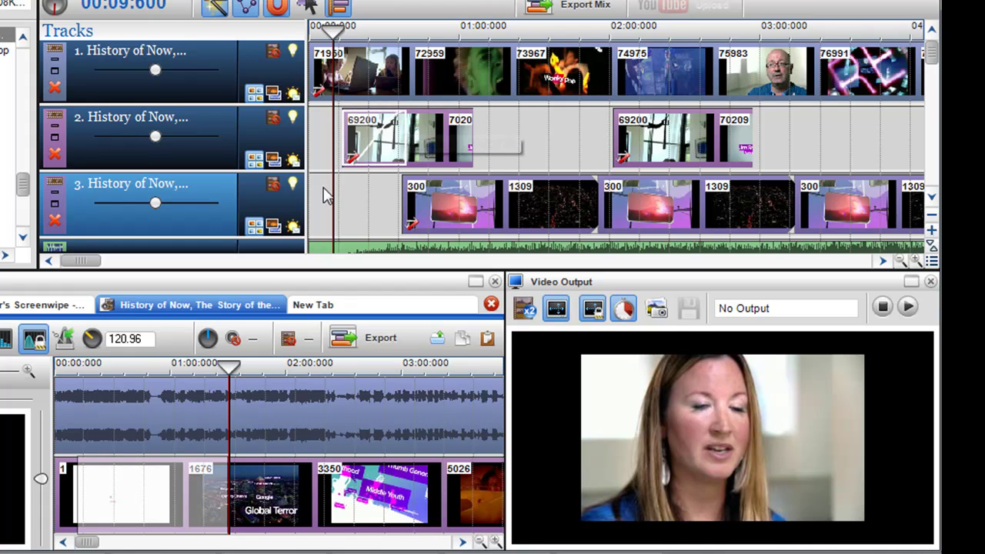
drag(333, 189, 377, 180)
drag(396, 131, 337, 132)
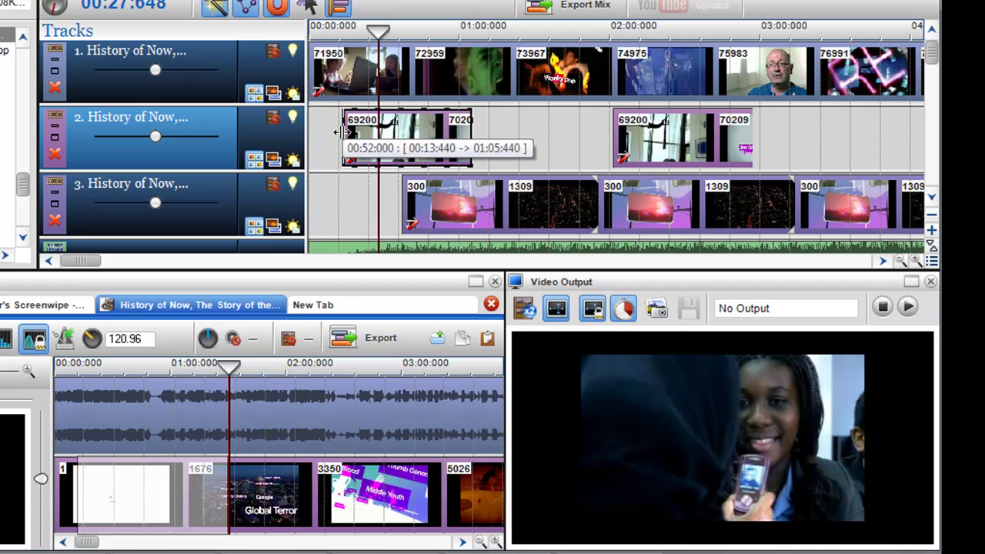
drag(336, 132, 336, 133)
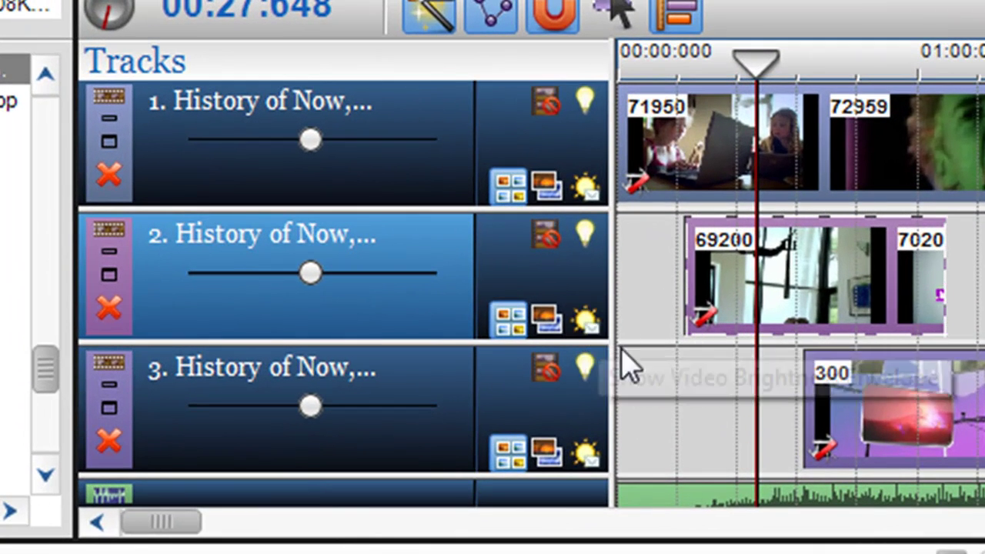
Step: Show track 2's brightness envelope and pull it down toward darkness on the first clip
click(587, 321)
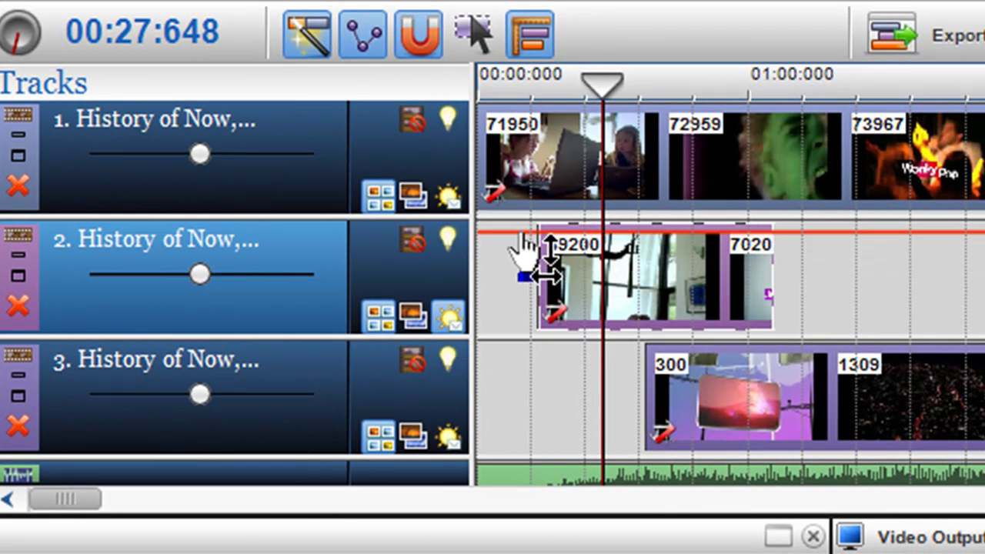
mouse_move(527, 247)
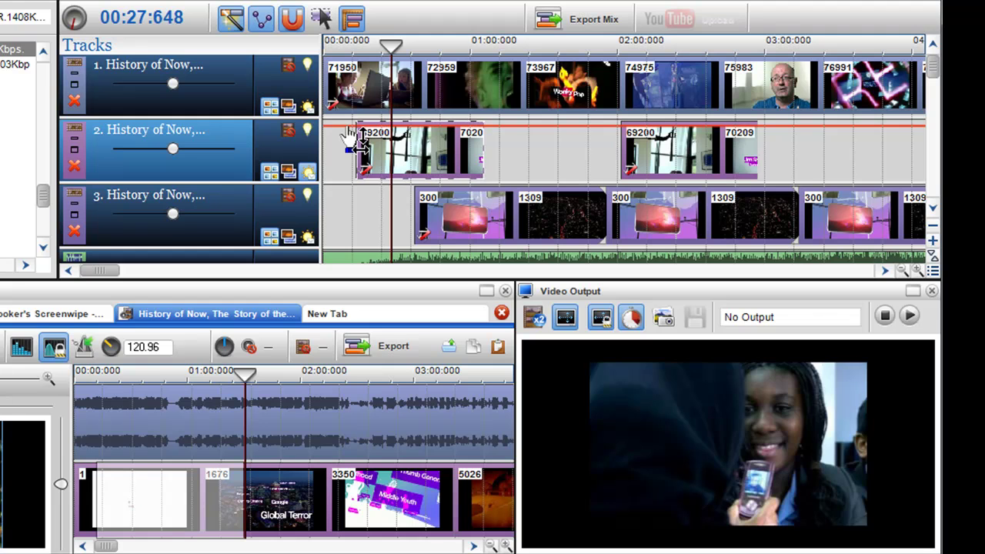
mouse_move(351, 133)
mouse_down()
mouse_move(344, 166)
mouse_move(339, 143)
mouse_up()
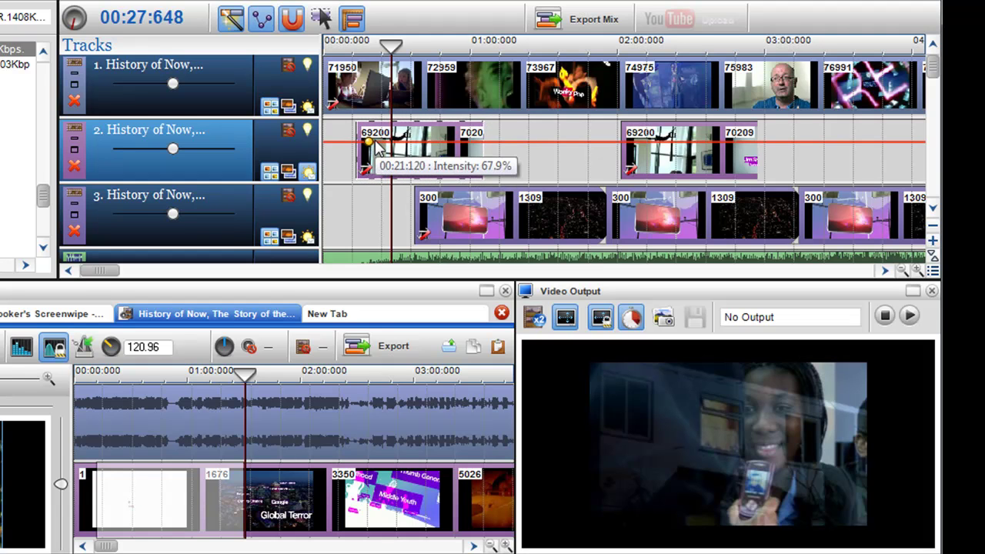
click(414, 144)
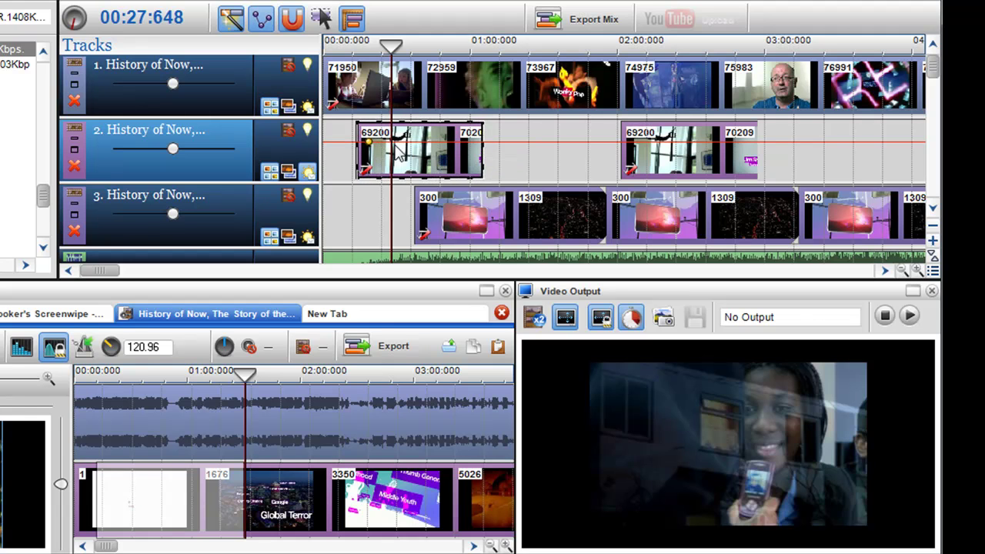
drag(396, 146, 410, 161)
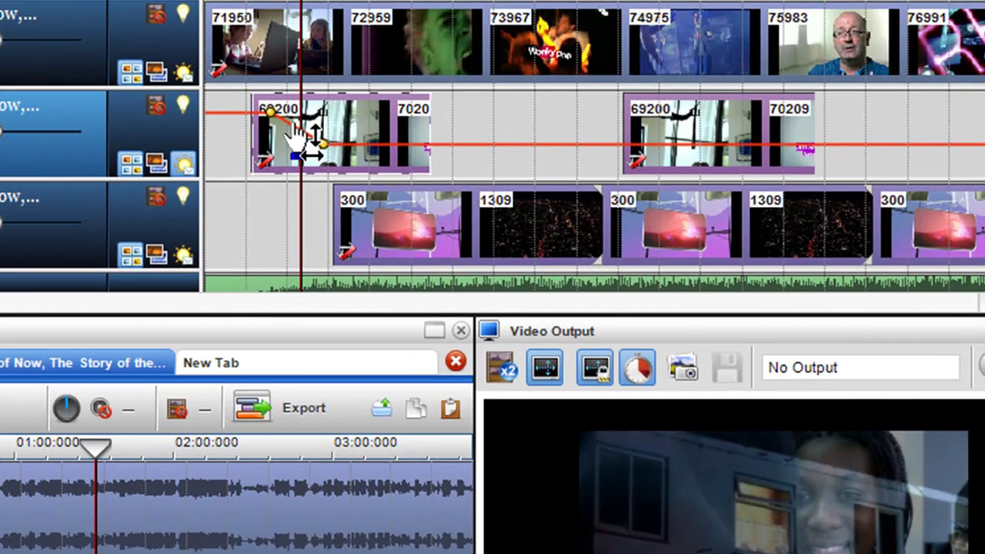
Step: Make the envelope segment Sharp, lower a node to about 18.9%, and add another node
right_click(295, 127)
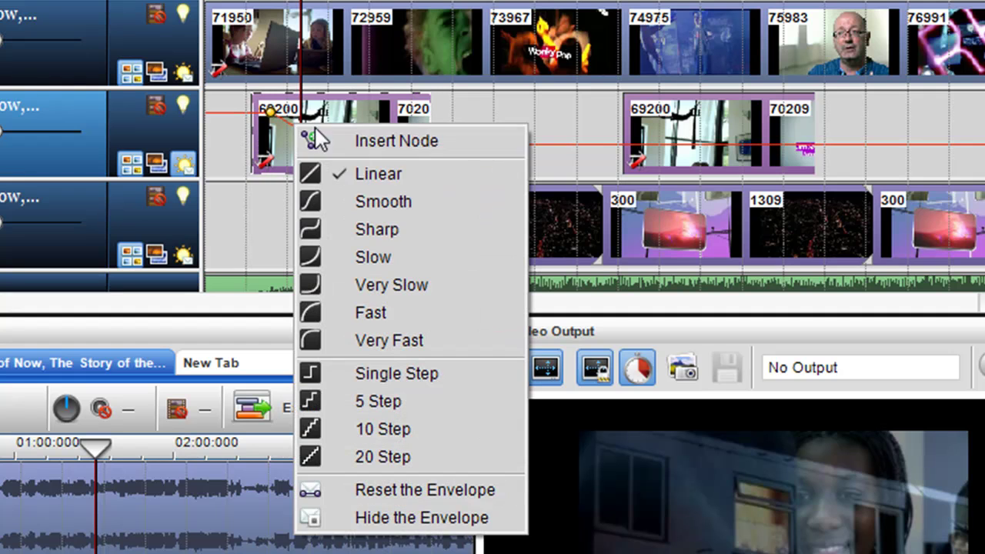
click(367, 229)
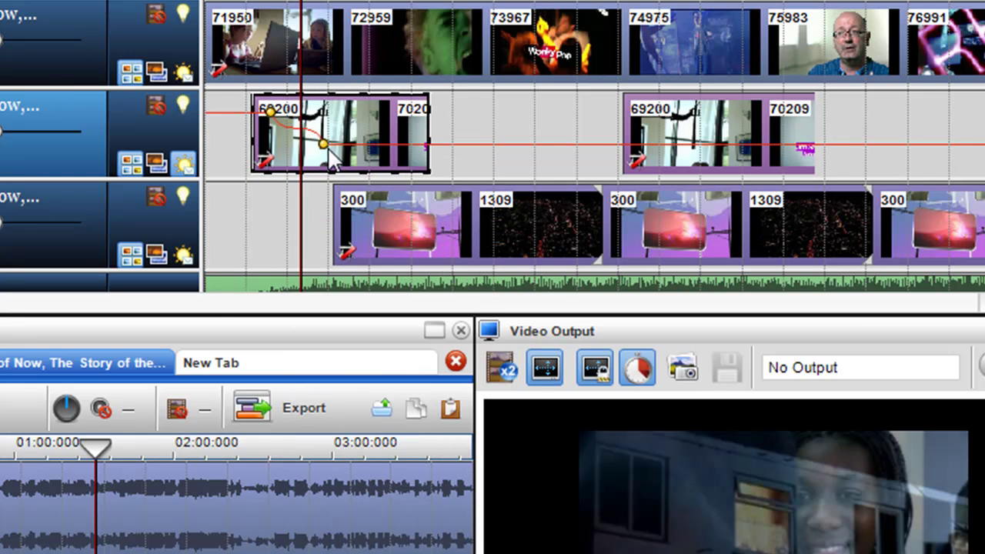
drag(364, 146, 322, 153)
click(297, 136)
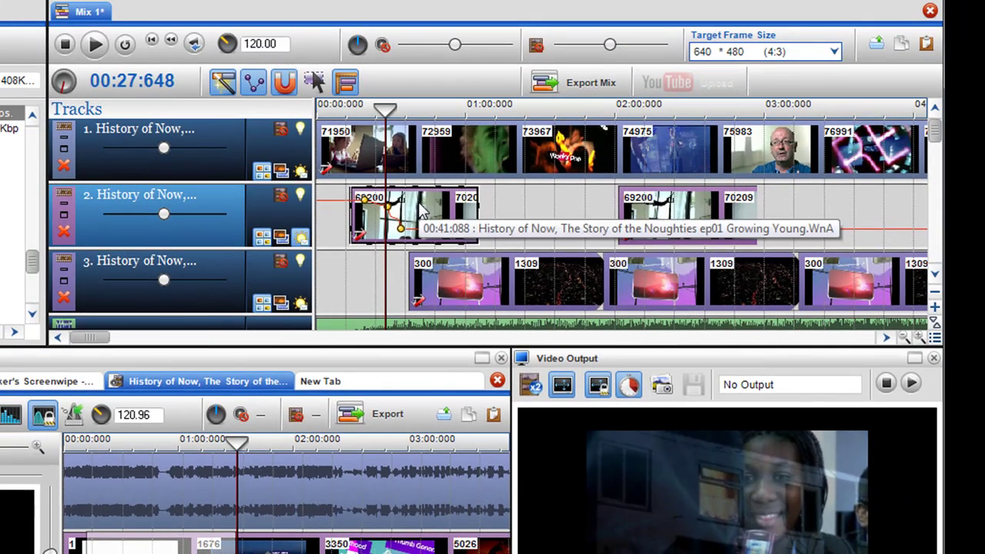
mouse_move(428, 202)
mouse_down()
mouse_move(402, 220)
mouse_move(431, 219)
mouse_up()
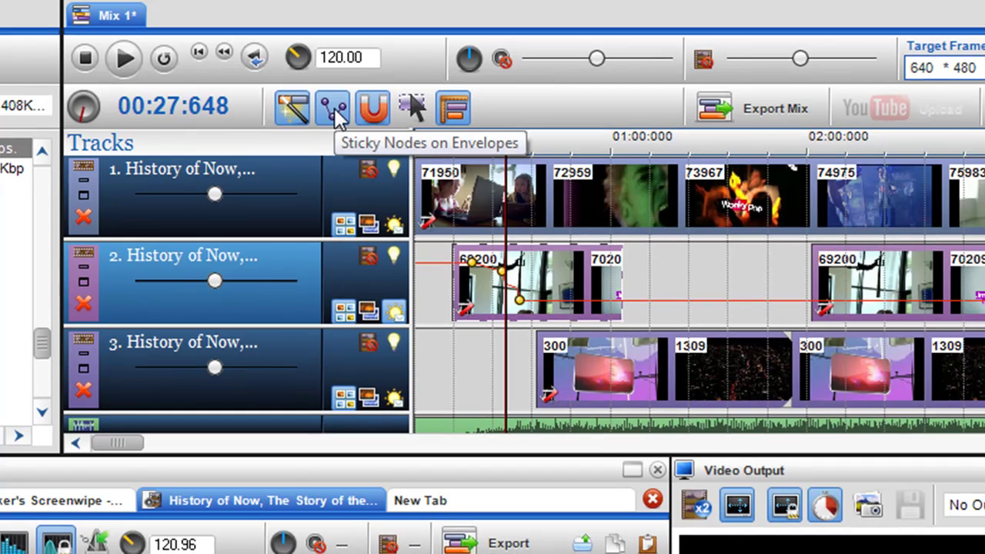
Step: Add an envelope node near 00:26.880 on the first track 2 clip and raise it to about 77%
click(583, 279)
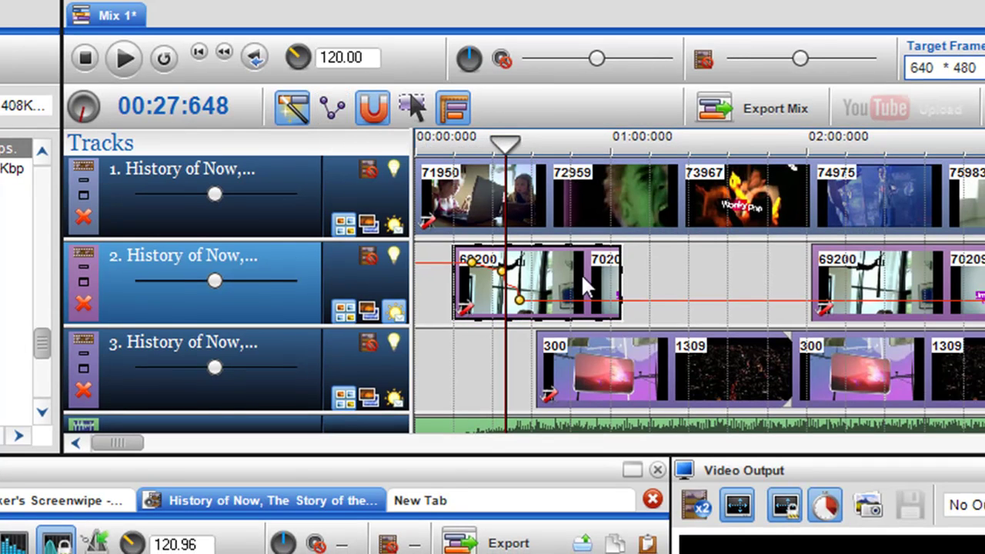
drag(581, 273, 559, 277)
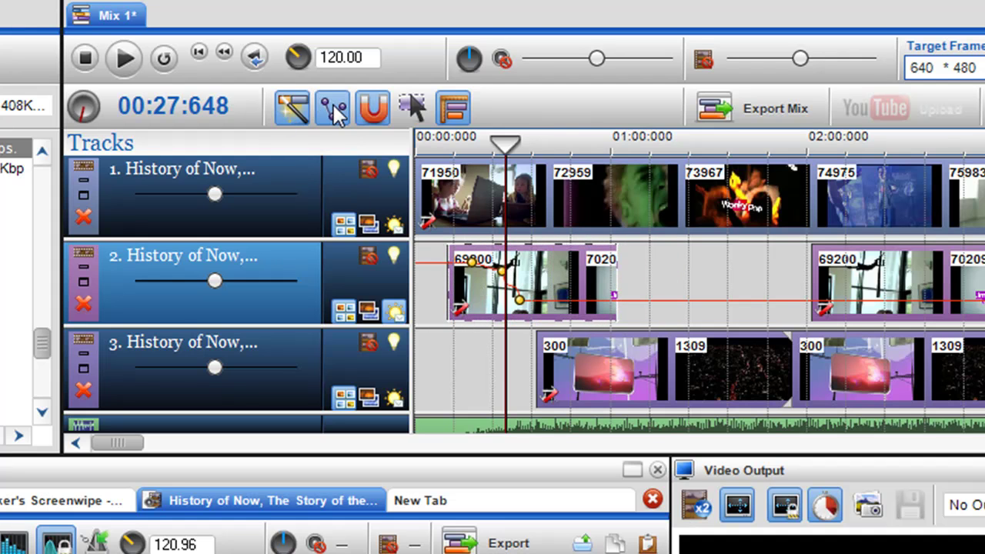
drag(581, 278, 482, 282)
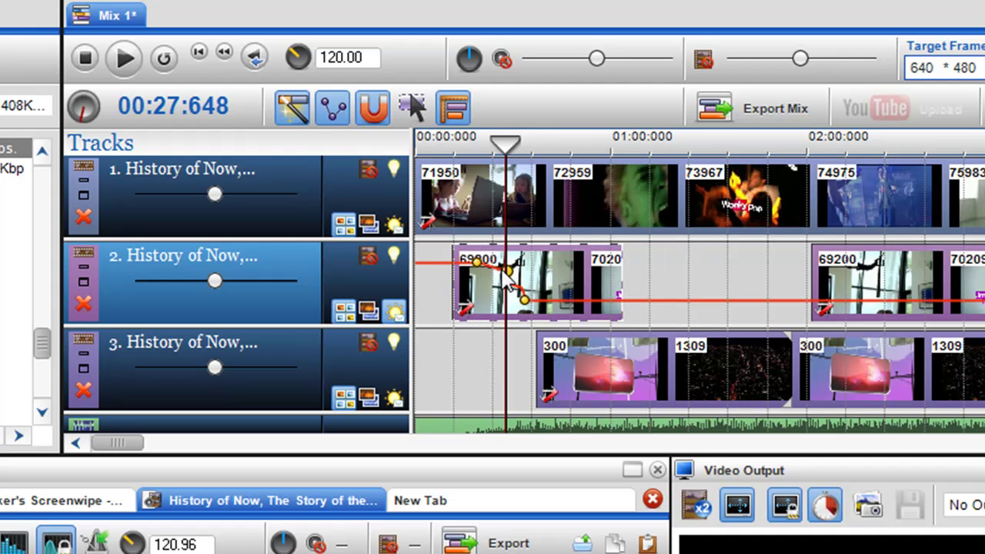
click(502, 271)
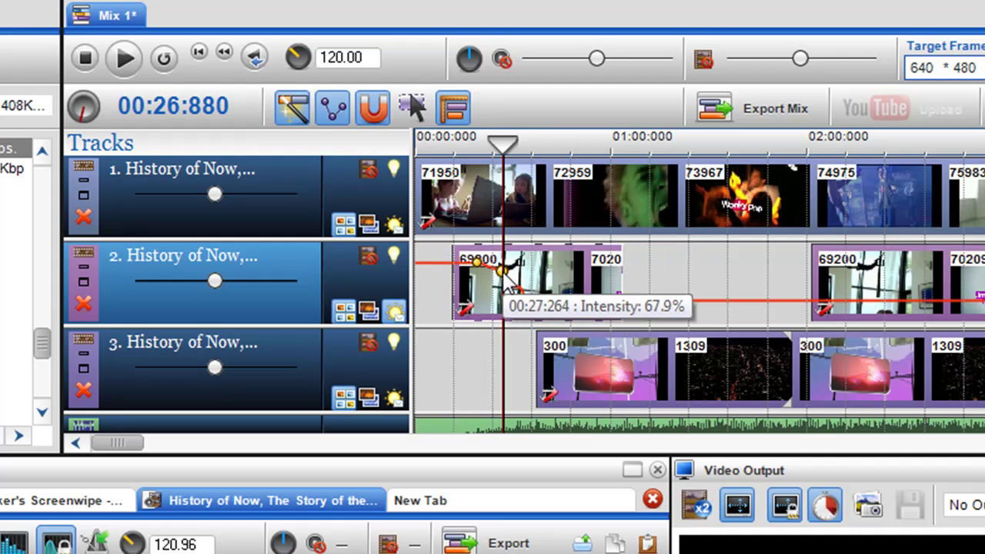
click(501, 271)
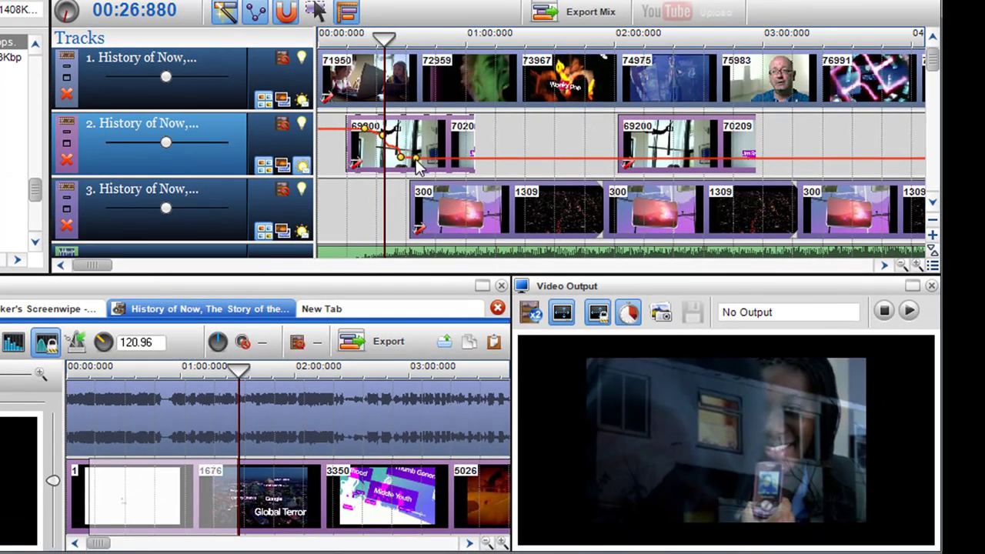
drag(543, 308, 546, 269)
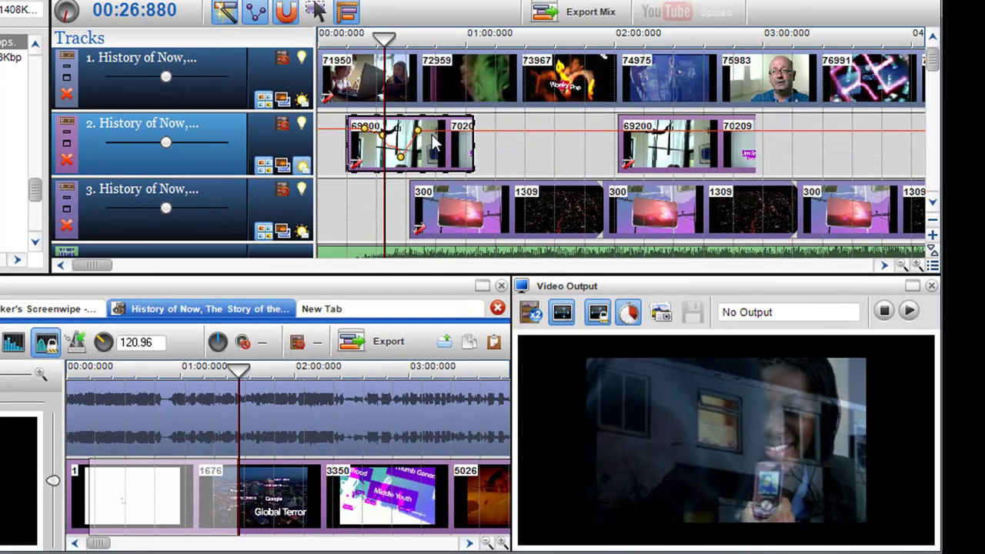
mouse_move(419, 137)
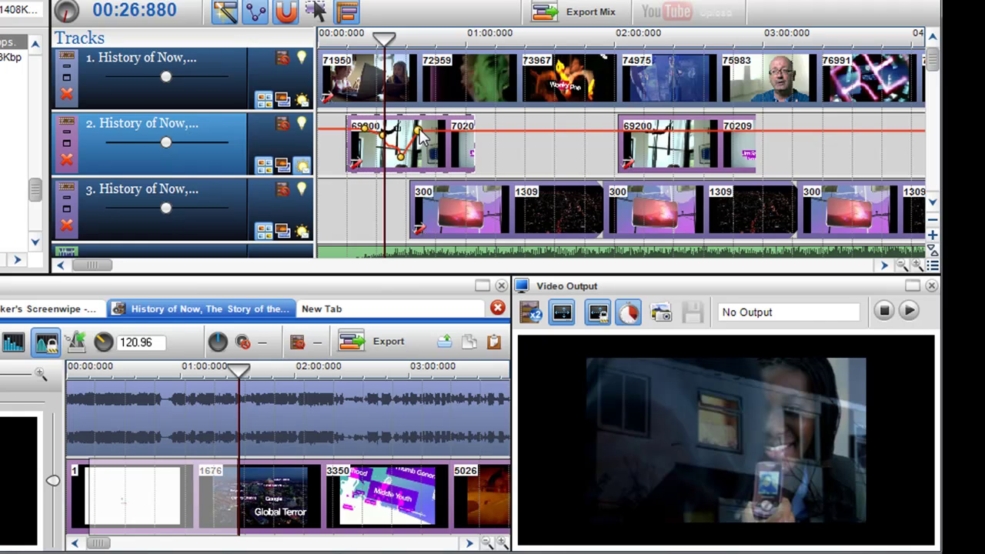
Step: Cue to the second track 2 clip's start near 01:54 and add a raised brightness point there
click(603, 158)
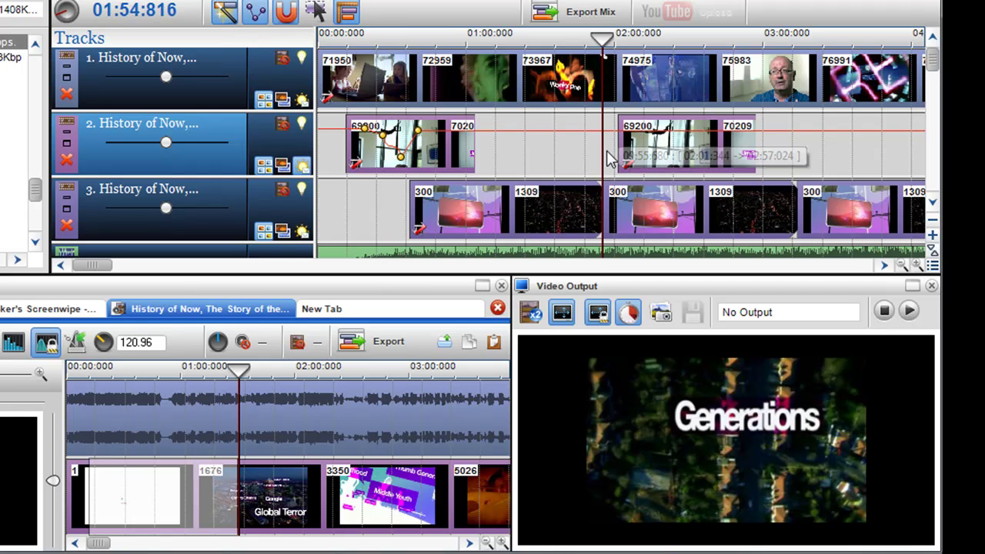
click(613, 152)
drag(613, 152, 627, 148)
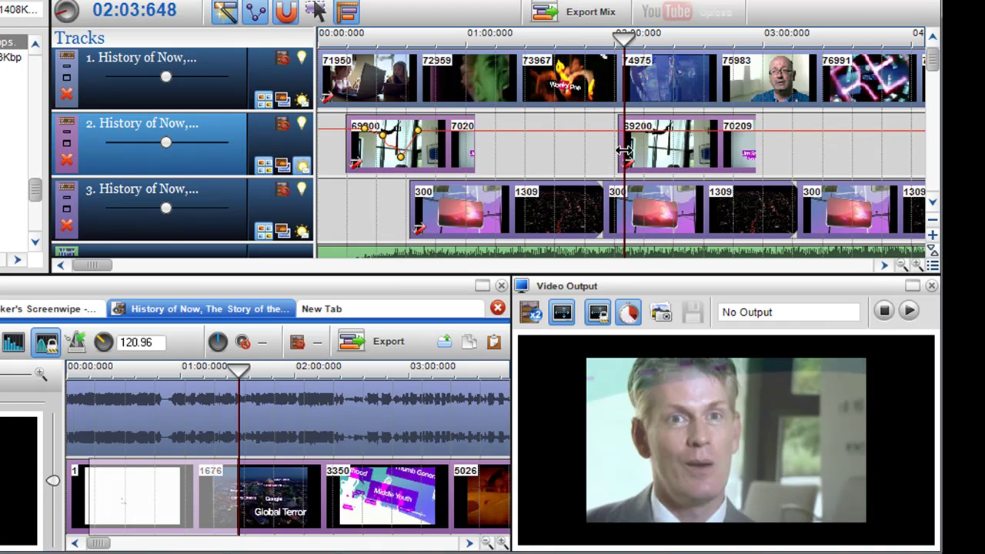
click(622, 143)
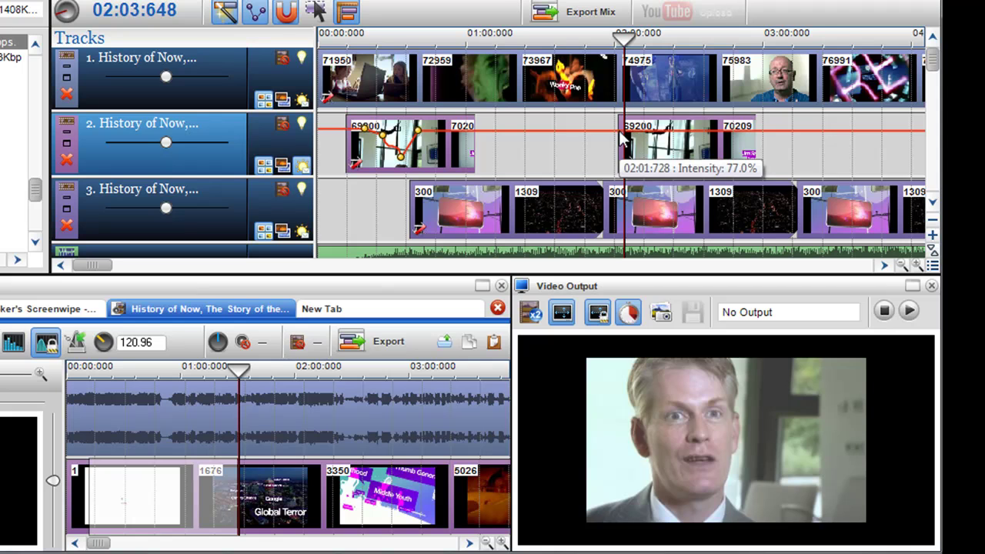
drag(630, 139, 623, 121)
Step: Add a point just before the clip and drag the envelope down to about 28%
click(609, 131)
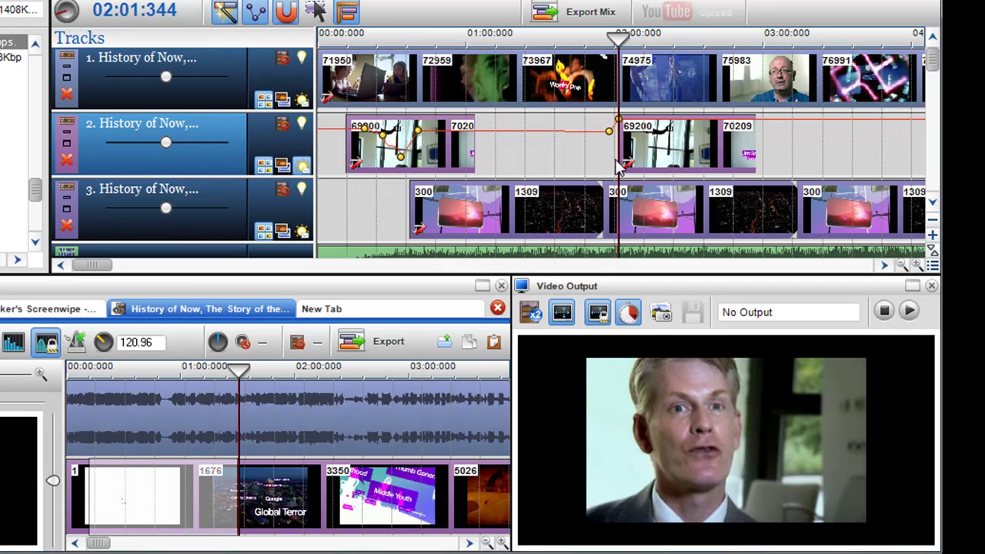
mouse_move(616, 160)
mouse_down()
mouse_move(607, 162)
mouse_move(633, 162)
mouse_up()
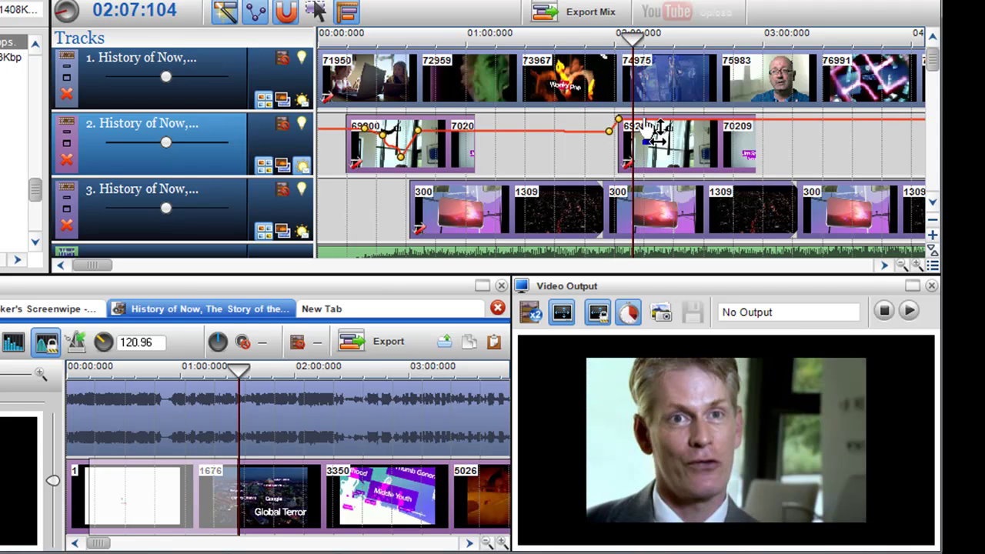
drag(645, 121, 621, 168)
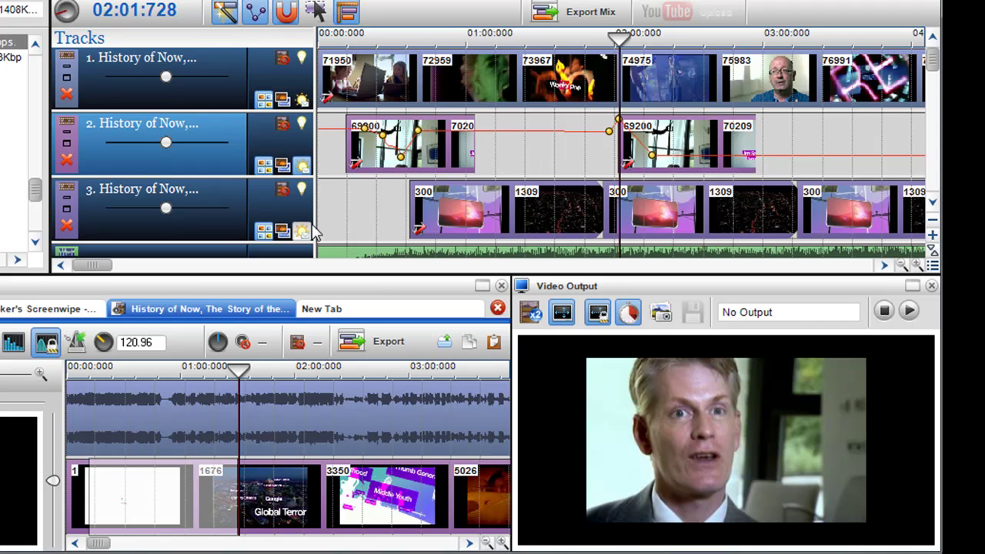
click(438, 216)
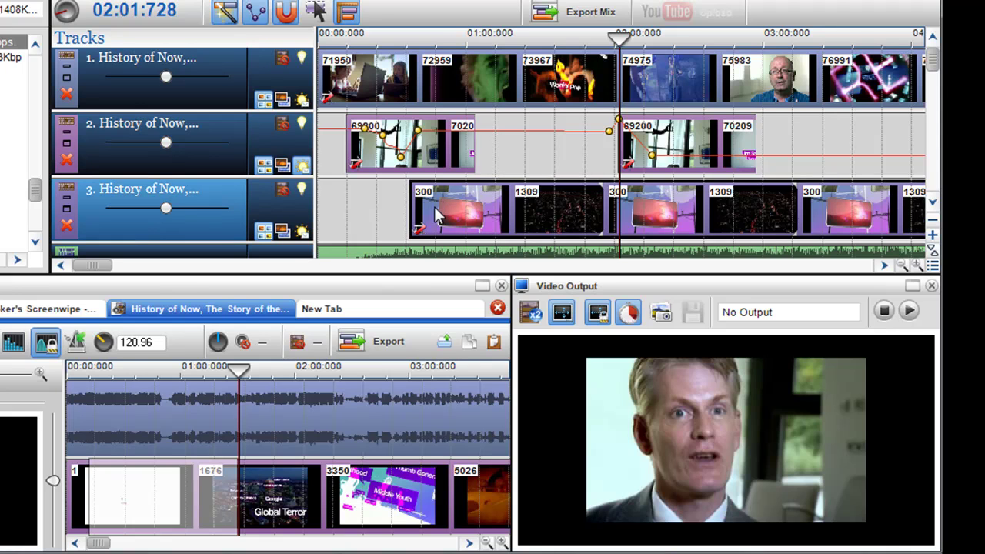
Step: Scrub over track 3's first clip between about 00:29 and 00:57, then display track 3's brightness envelope
click(392, 213)
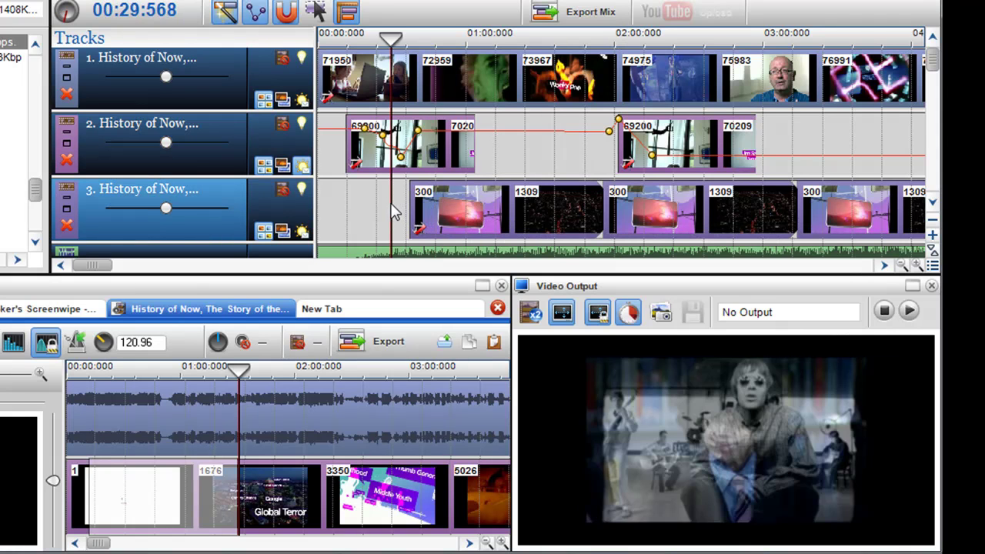
drag(392, 204, 443, 216)
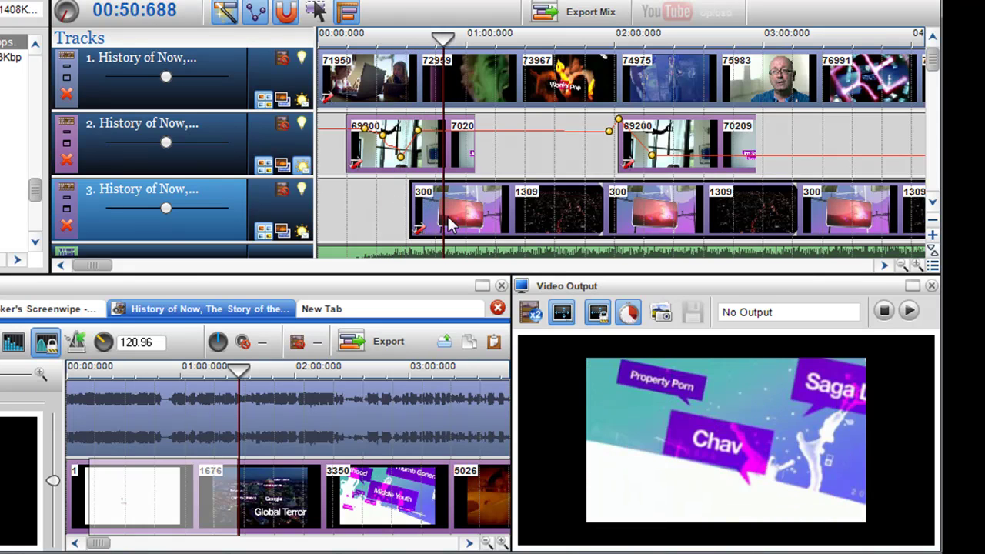
click(460, 211)
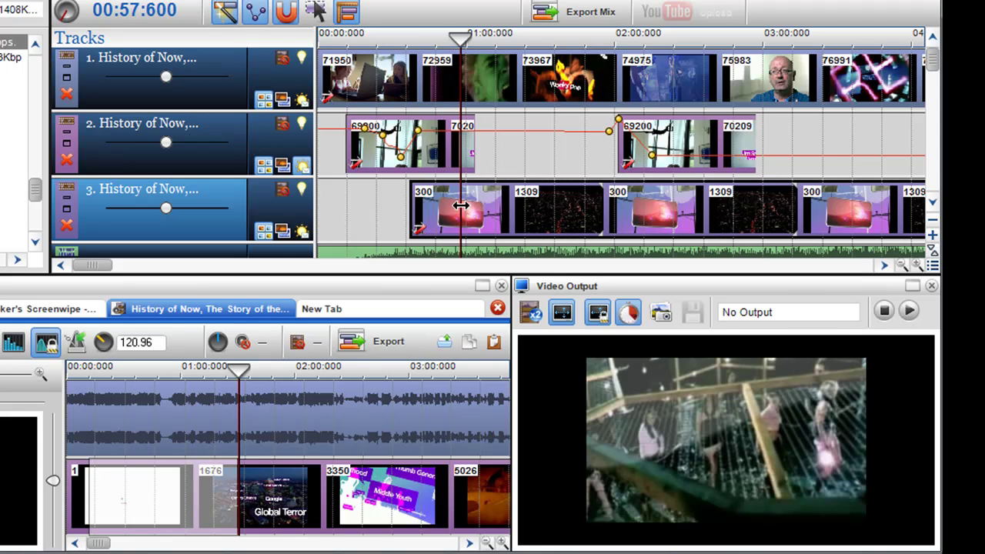
drag(460, 205, 410, 205)
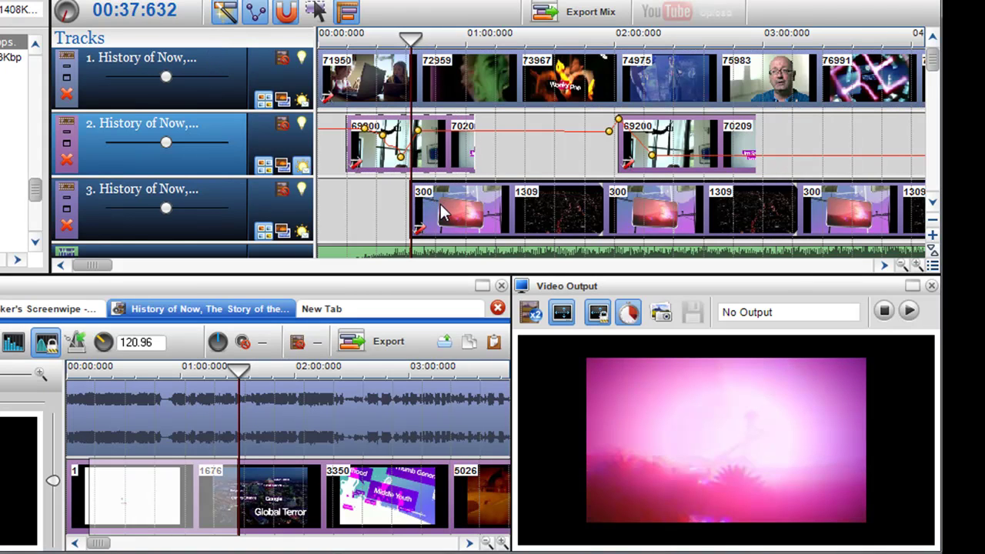
click(304, 232)
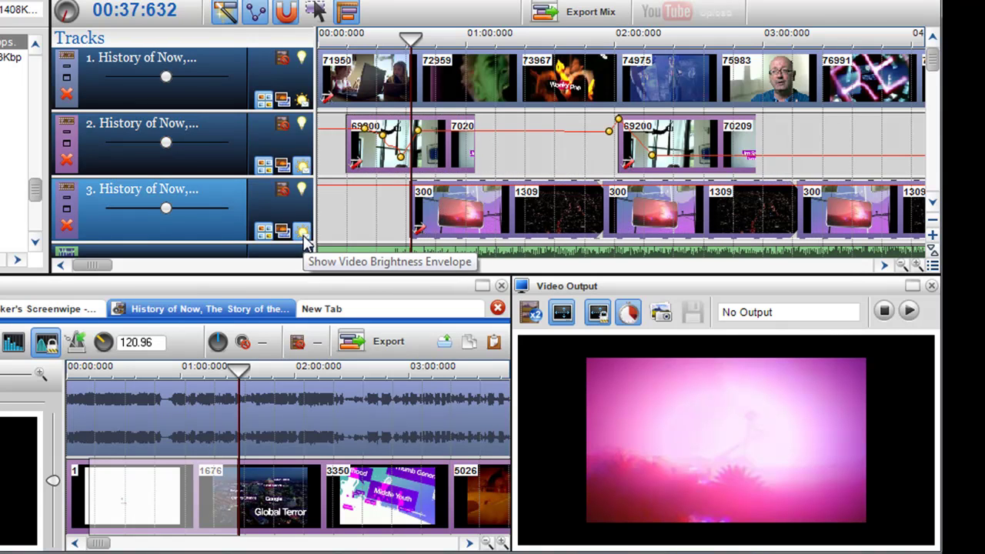
Step: Lower track 3's brightness line, dim track 2 between its two clips, and pull down track 3's point near the playhead
drag(433, 192, 428, 220)
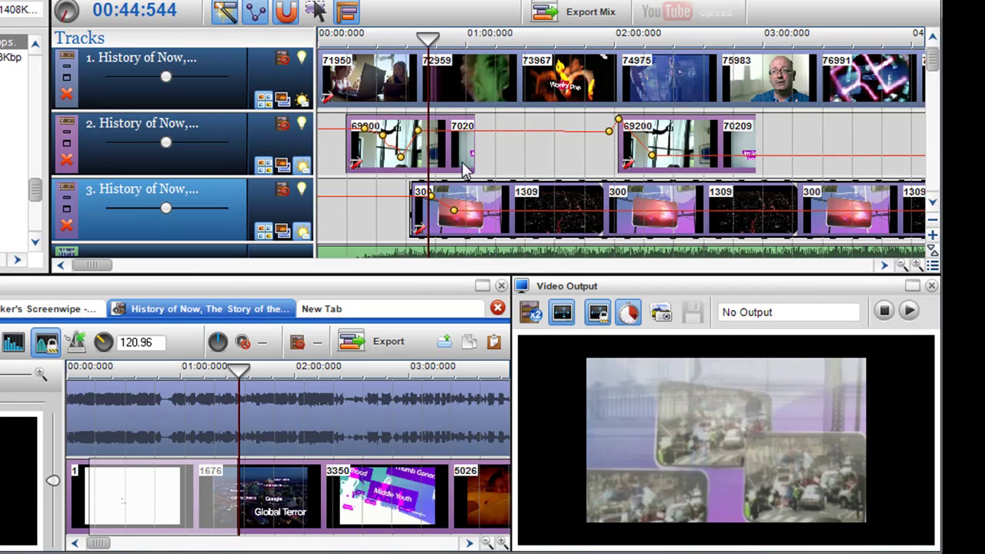
mouse_move(457, 134)
mouse_down()
mouse_move(451, 154)
mouse_move(450, 145)
mouse_up()
mouse_move(455, 217)
mouse_down()
mouse_move(463, 225)
mouse_move(467, 203)
mouse_move(473, 213)
mouse_up()
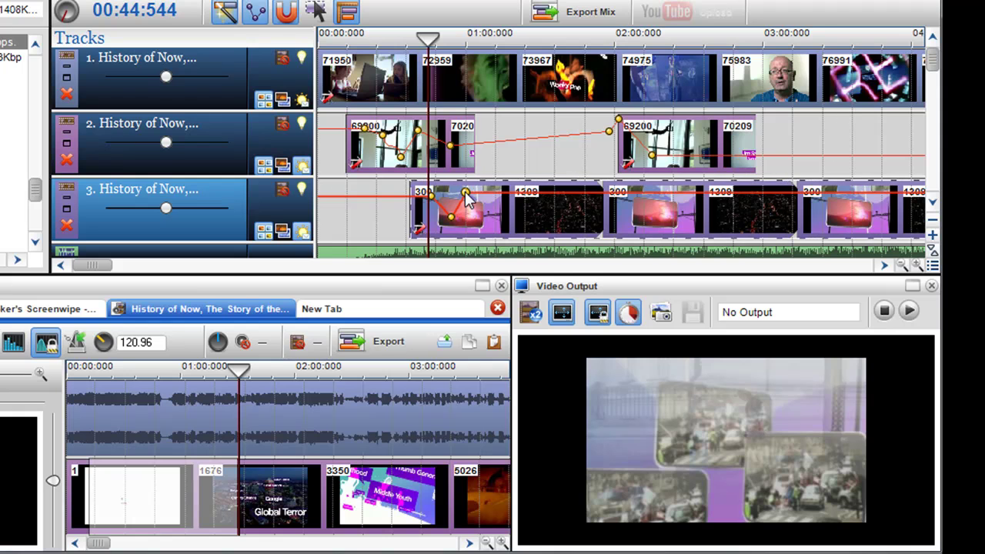
Step: Hide the brightness envelopes on tracks 2 and 3, scrub the mix, then redisplay only track 2's envelope
click(302, 168)
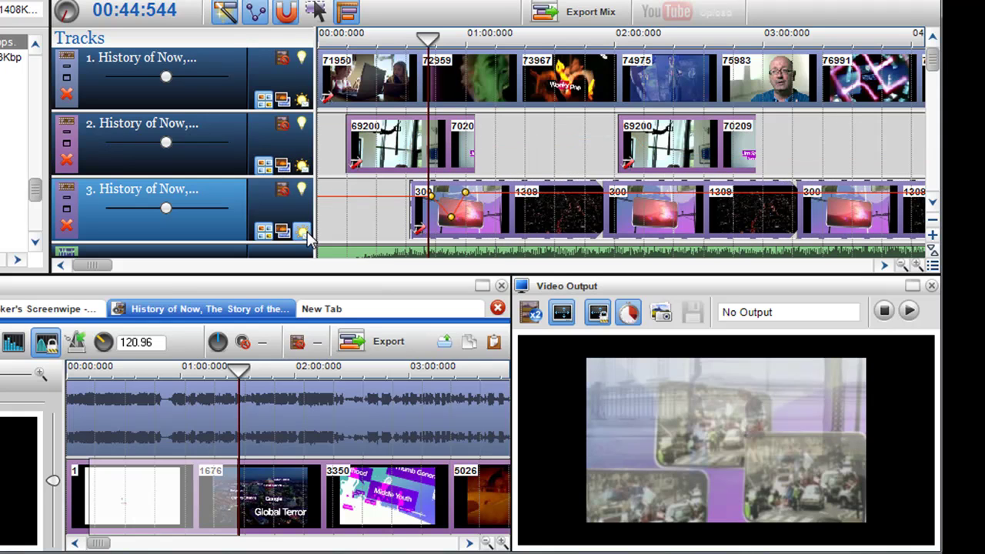
click(305, 233)
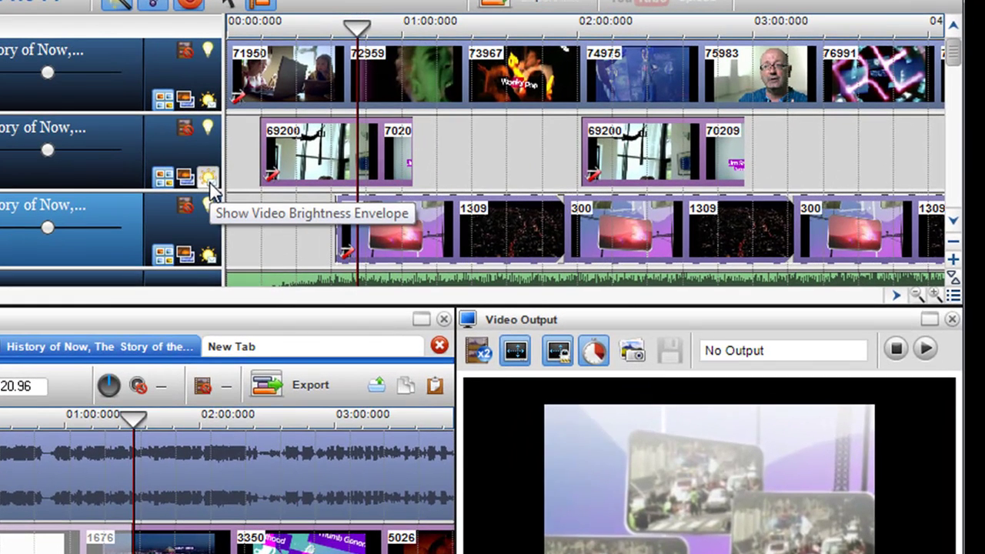
mouse_move(252, 212)
mouse_down()
mouse_move(297, 218)
mouse_move(263, 215)
mouse_up()
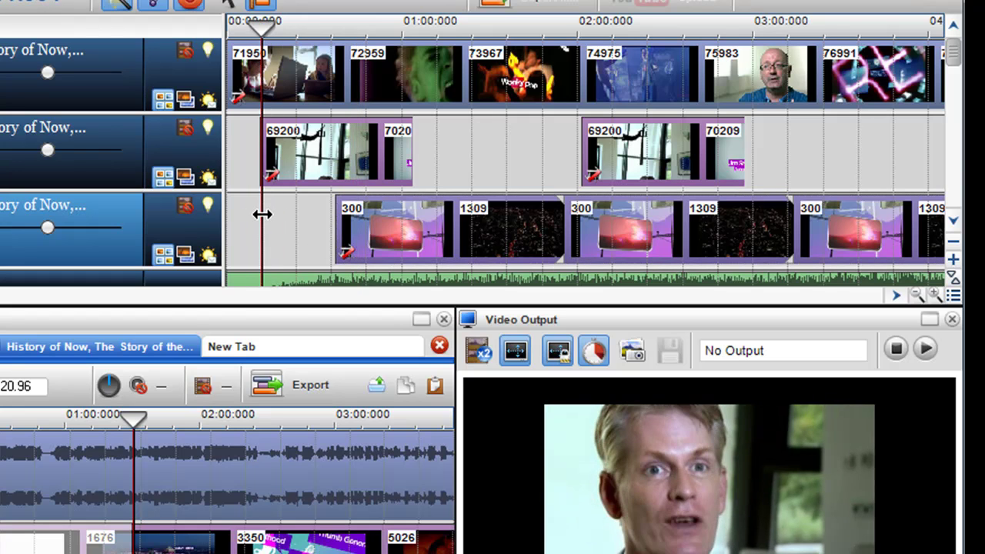
click(209, 178)
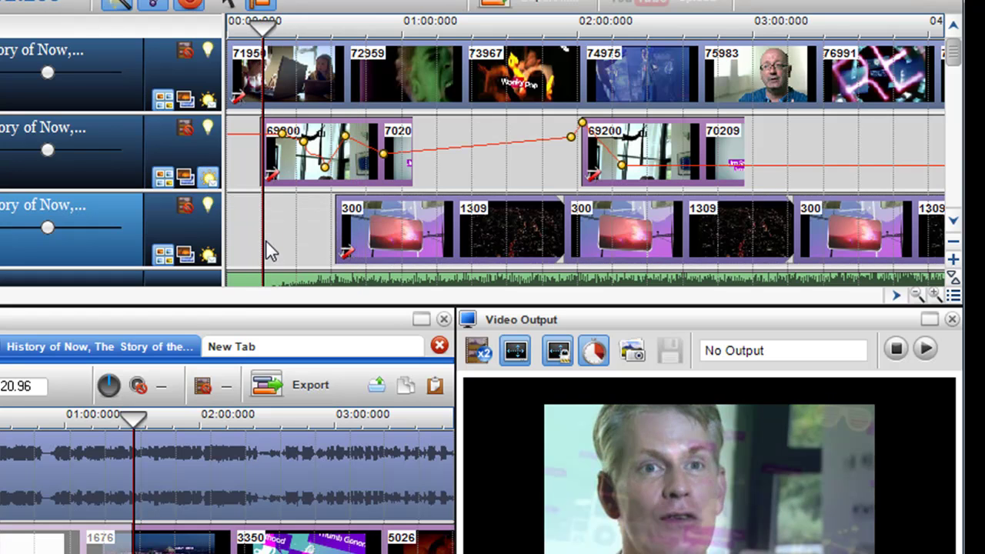
drag(263, 241, 318, 234)
drag(308, 228, 281, 225)
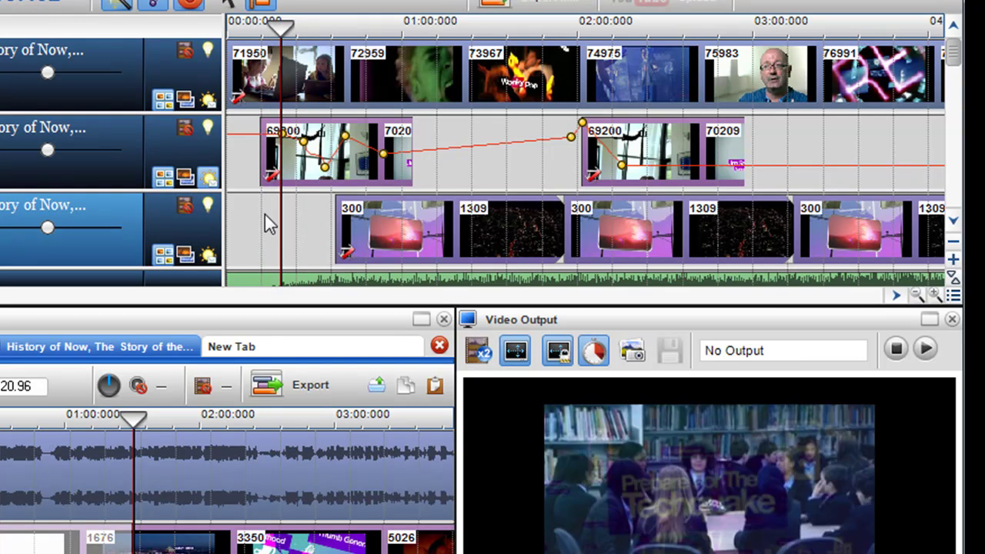
click(209, 179)
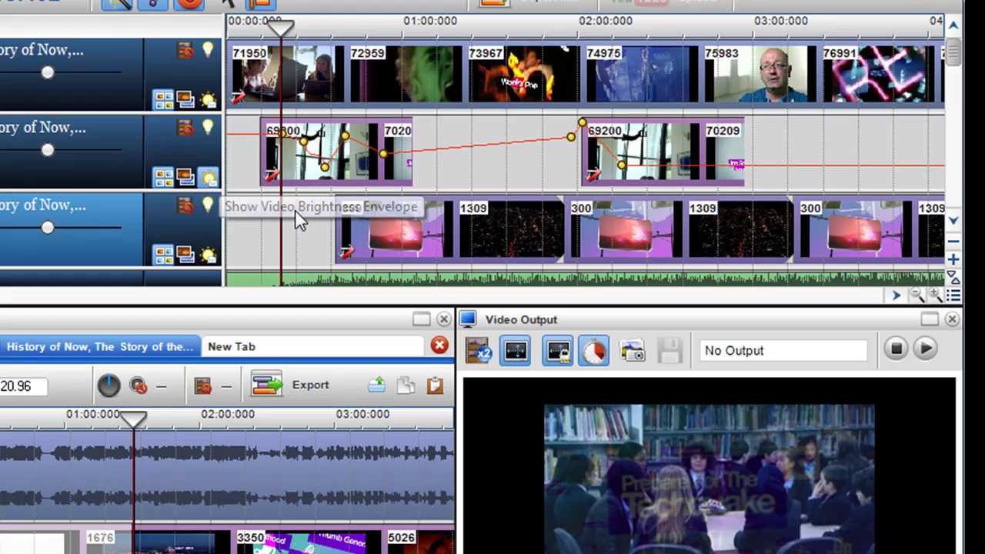
Step: Hide track 2's envelope, fade in its first 69200 clip over 00:20:352, and scrub back to about 10.4 seconds
click(209, 181)
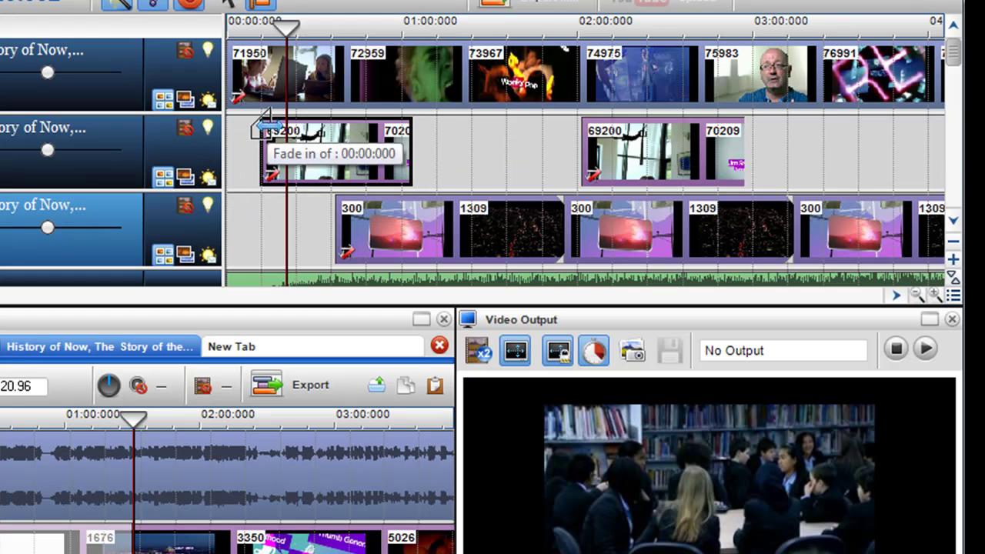
drag(273, 123, 317, 125)
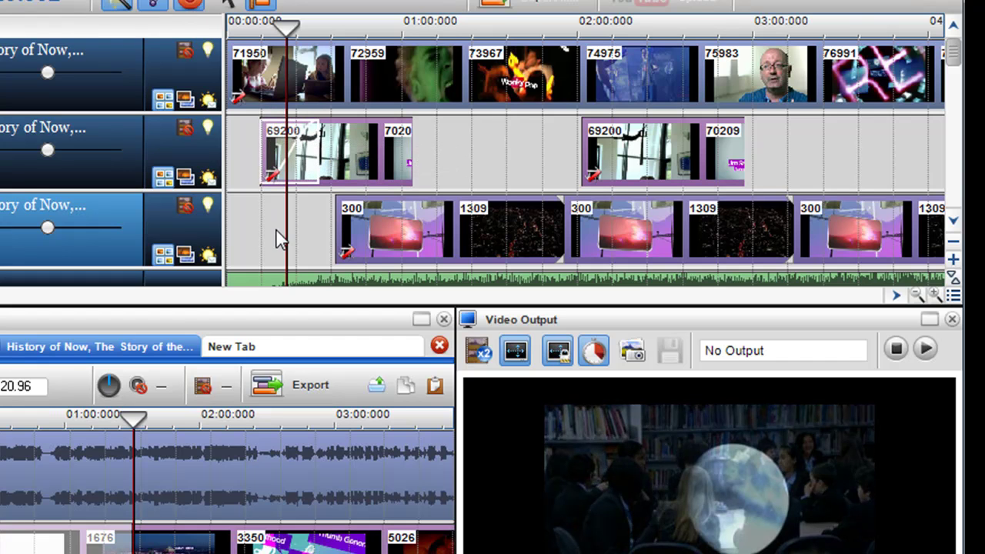
mouse_move(287, 226)
mouse_down()
mouse_move(257, 223)
mouse_move(303, 223)
mouse_move(255, 222)
mouse_move(281, 221)
mouse_up()
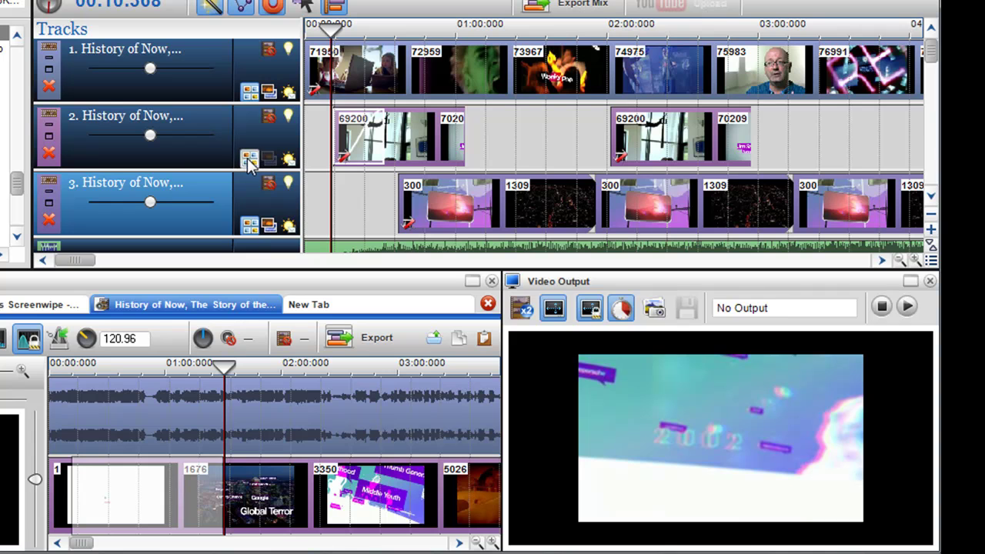
Step: Scrub through the opening and track 3's first clip to about 40.8 seconds, then redisplay track 3's brightness envelope
drag(329, 190, 365, 179)
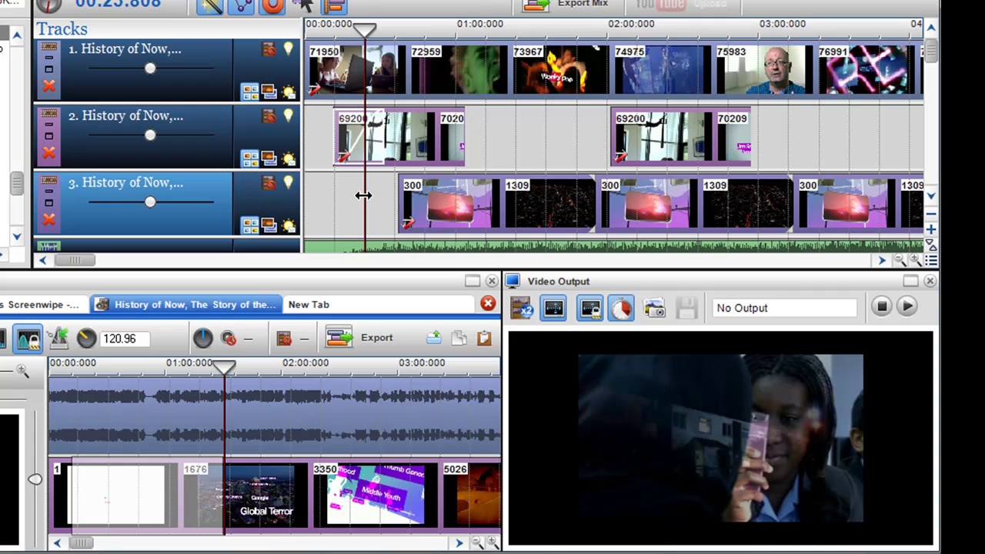
drag(364, 192, 422, 189)
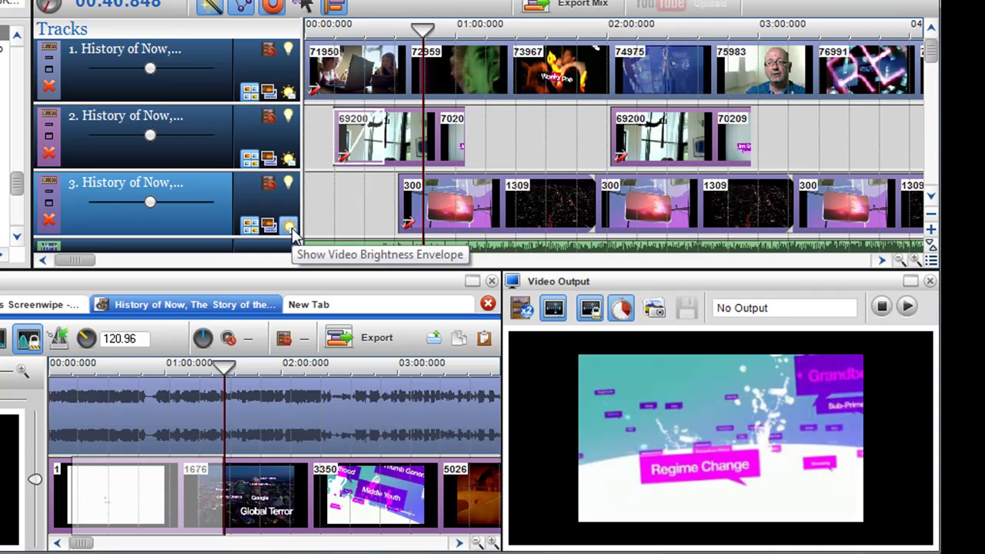
click(289, 227)
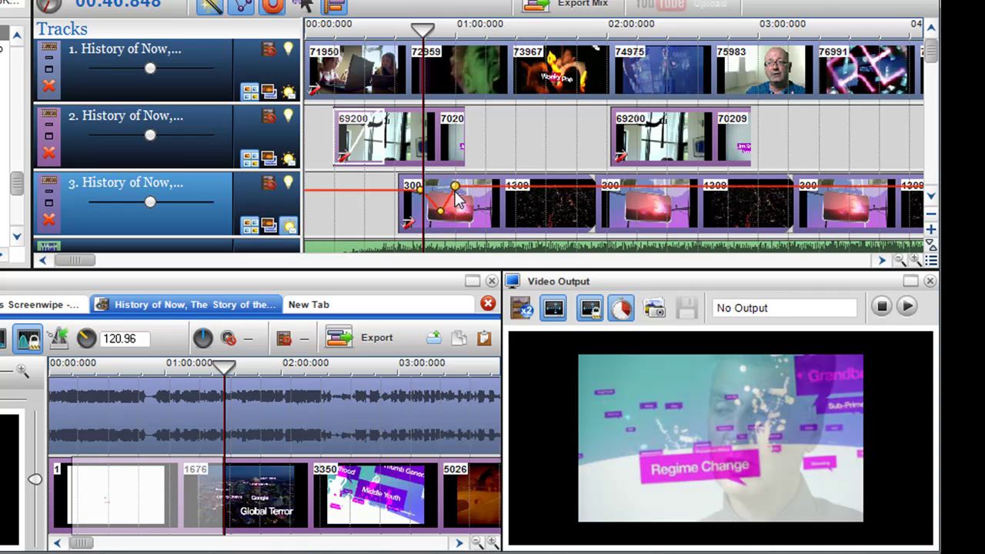